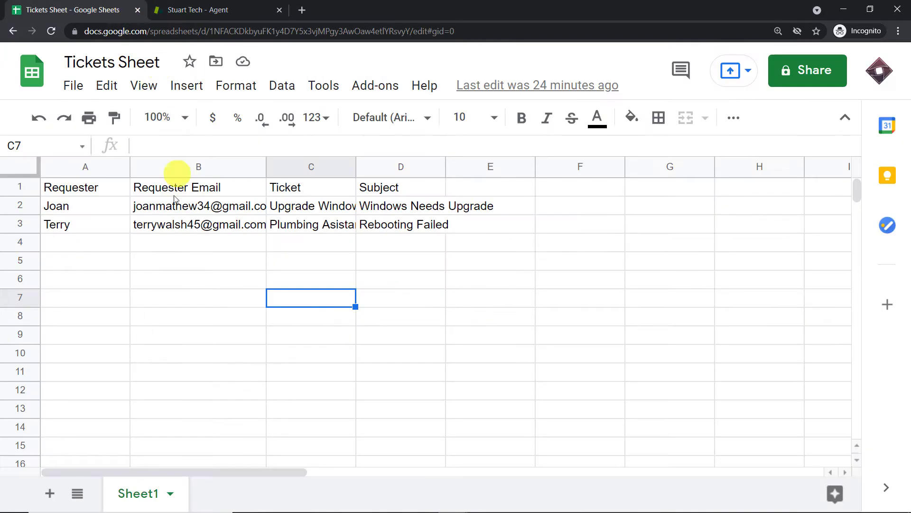
Enter the requester's name in A4 and their e-mail address in B4.
{"action": "left_click", "coordinate": [70, 245]}
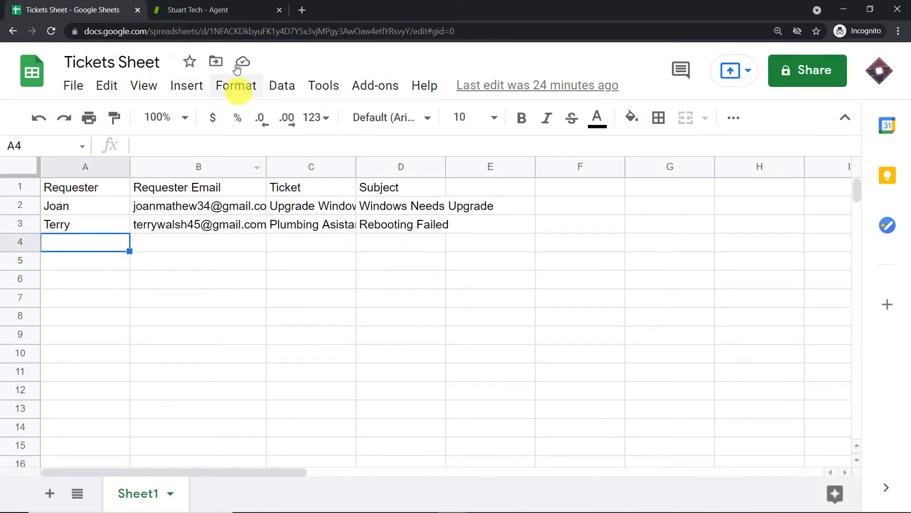
{"action": "left_click", "coordinate": [228, 8]}
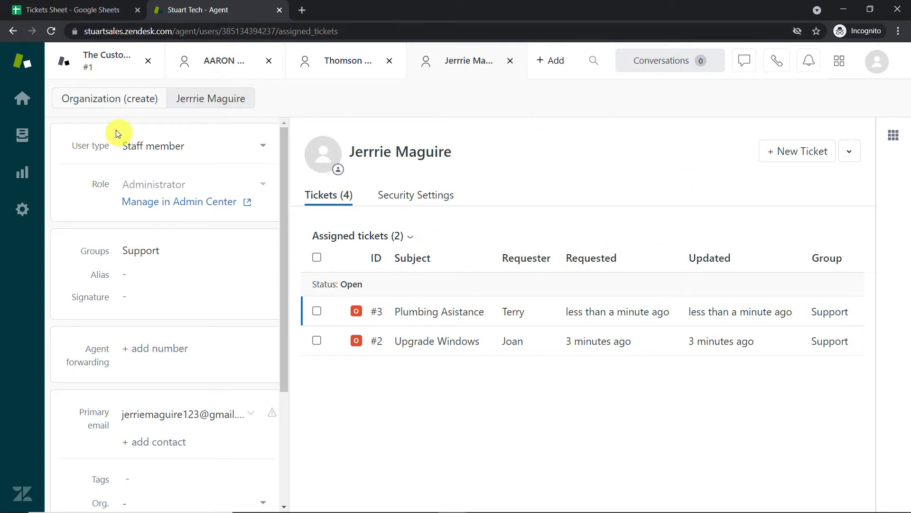
{"action": "left_click", "coordinate": [102, 8]}
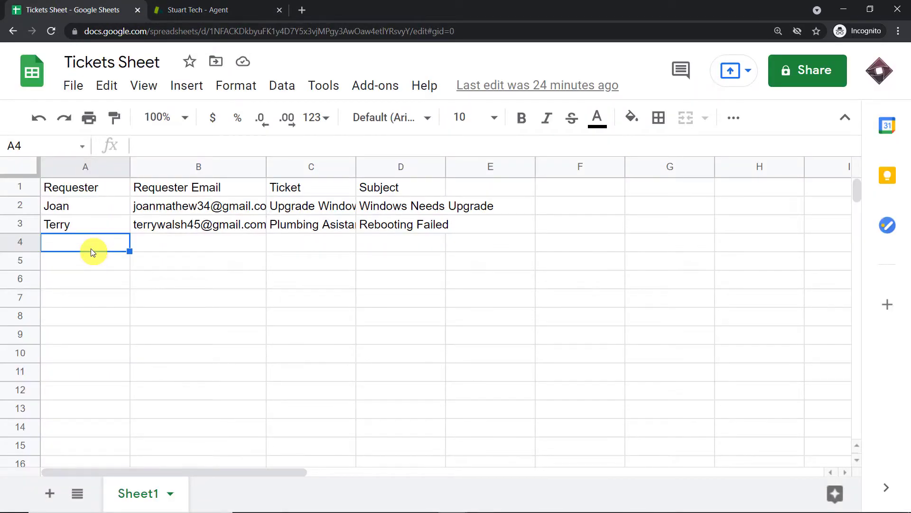
{"action": "type", "text": "John"}
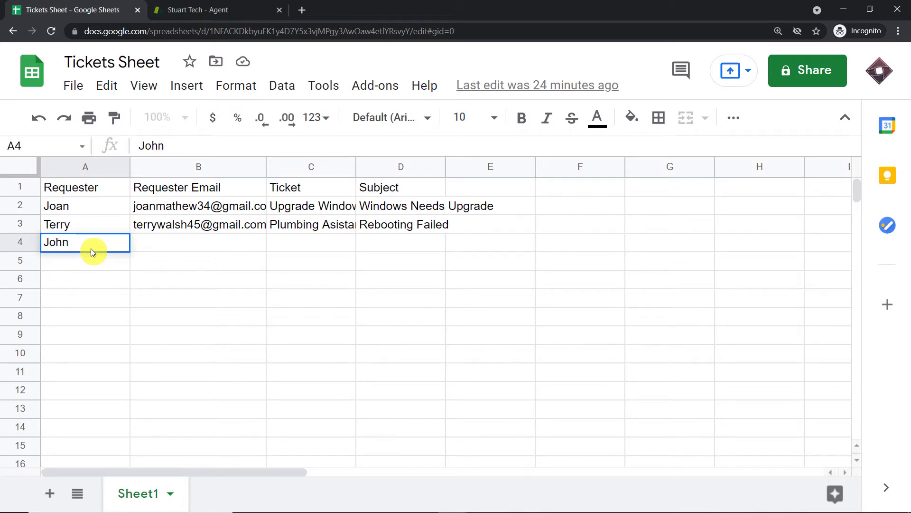
{"action": "left_click", "coordinate": [158, 247]}
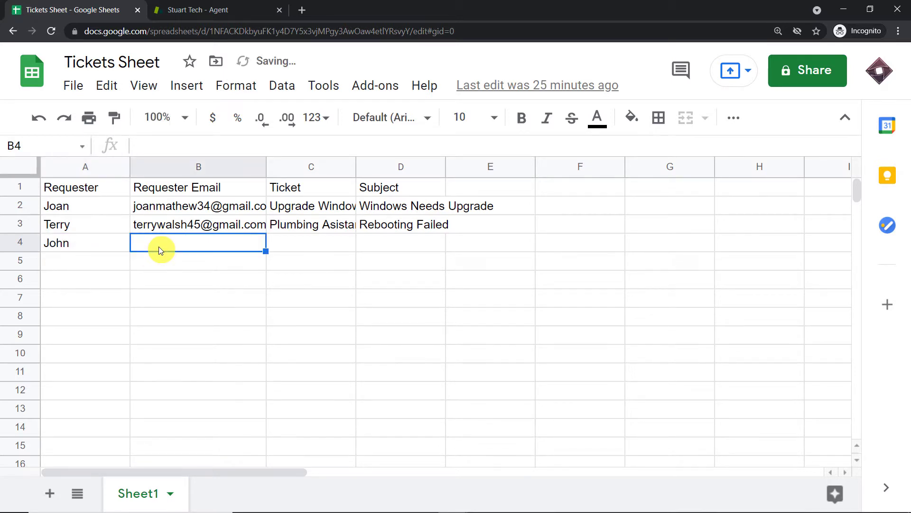
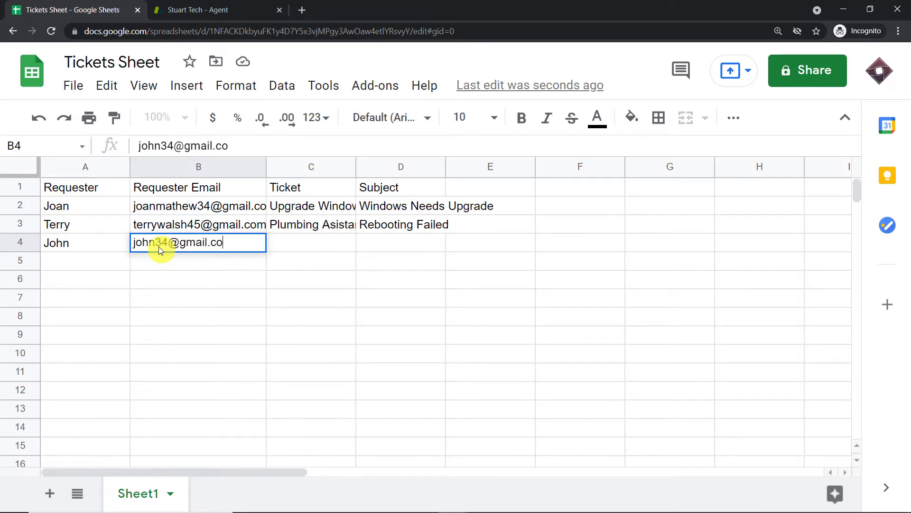
{"action": "left_click", "coordinate": [172, 289]}
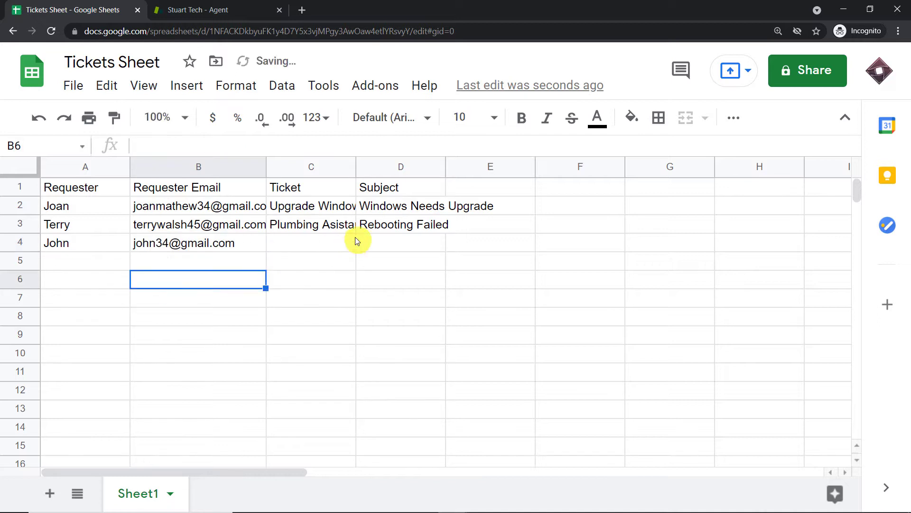
Fill row 4 with ticket 'Upgrading Mac' and subject 'Macs are becoming slower'.
{"action": "left_click", "coordinate": [331, 245]}
{"action": "type", "text": "U"}
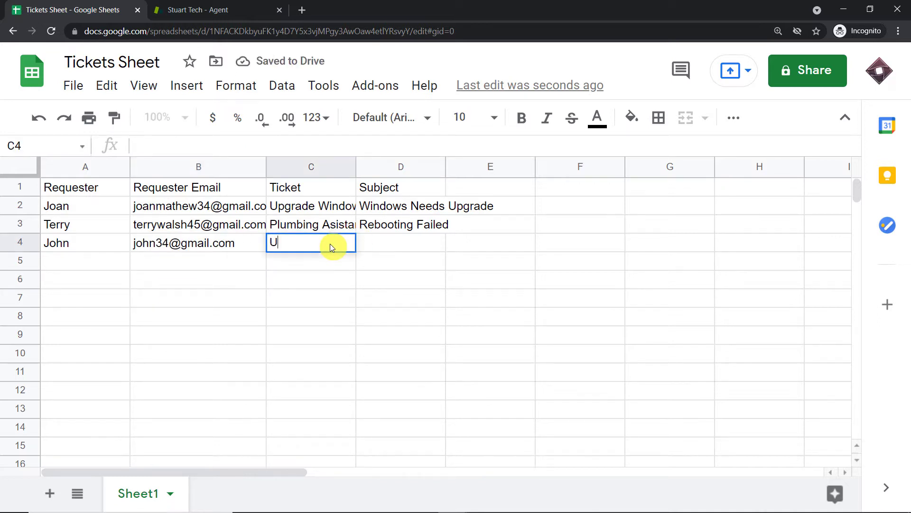
{"action": "type", "text": "pgrading "}
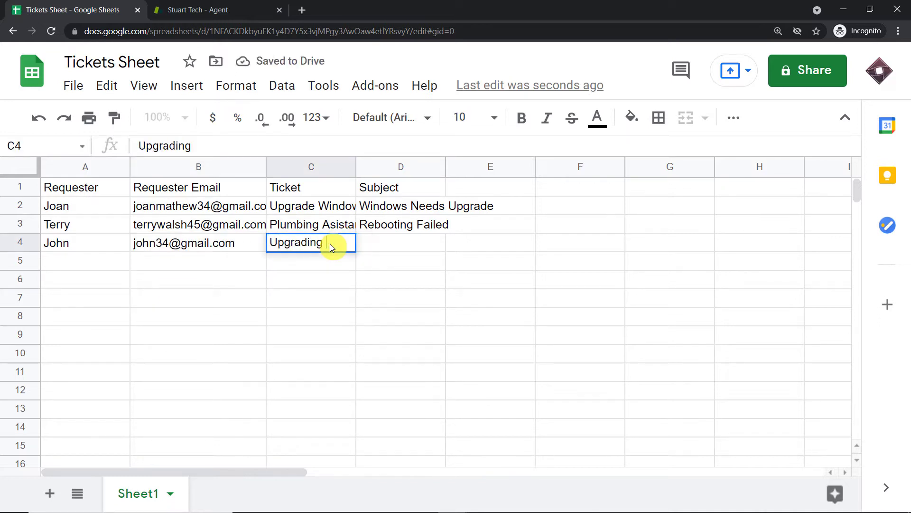
{"action": "type", "text": "Wind"}
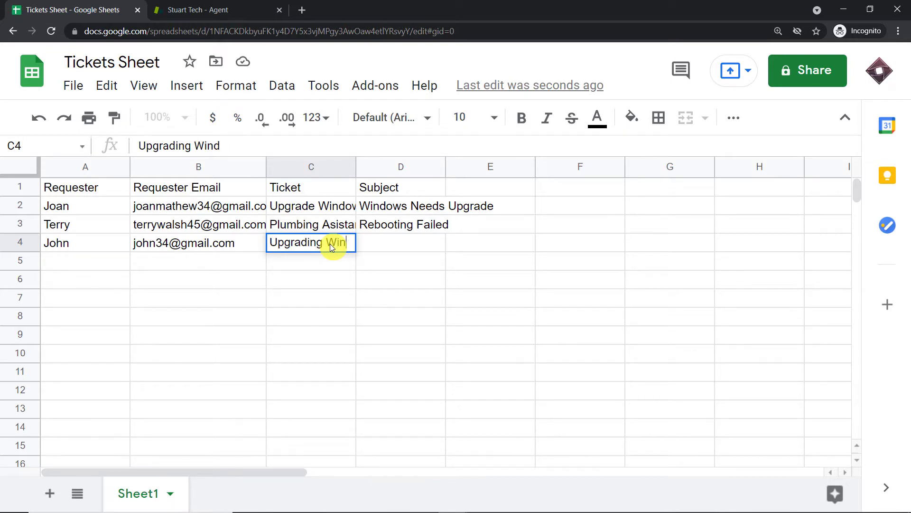
{"action": "key", "text": "BackSpace"}
{"action": "key", "text": "BackSpace"}
{"action": "key", "text": "BackSpace"}
{"action": "key", "text": "BackSpace"}
{"action": "type", "text": "Mac"}
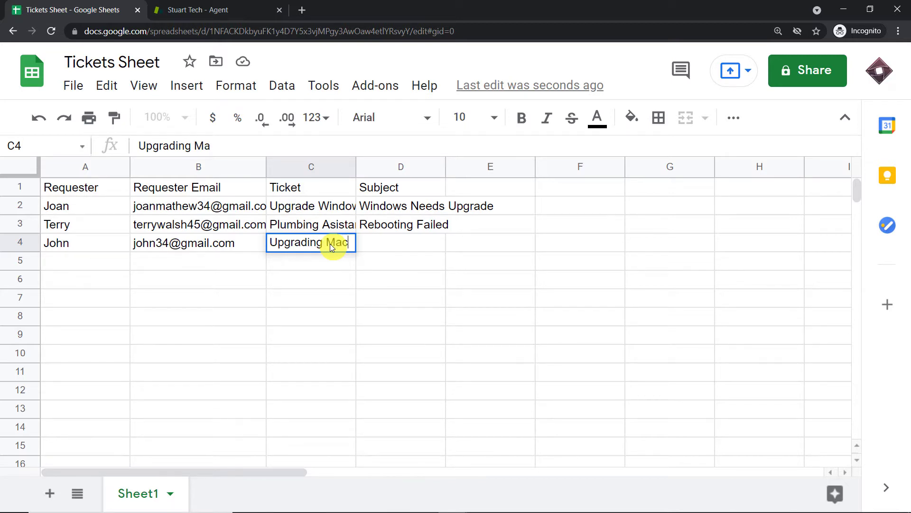
{"action": "left_click", "coordinate": [391, 247]}
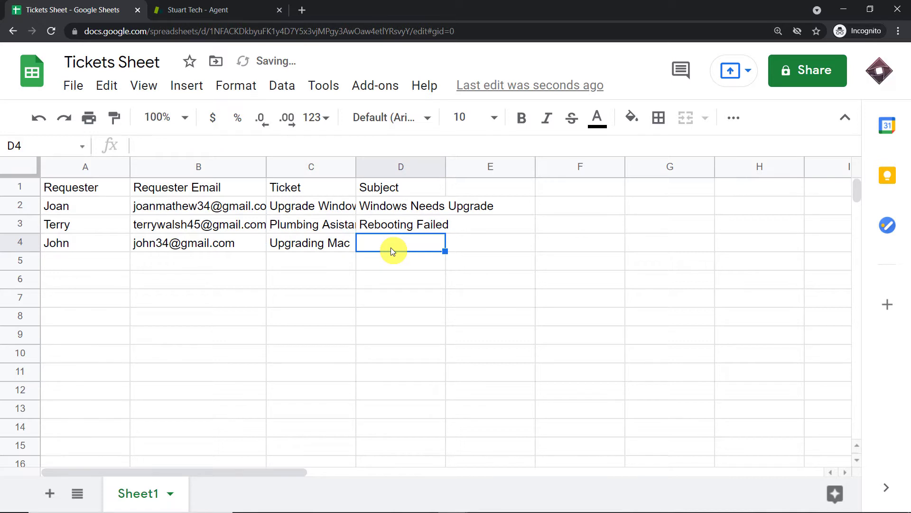
{"action": "type", "text": "Macs are "}
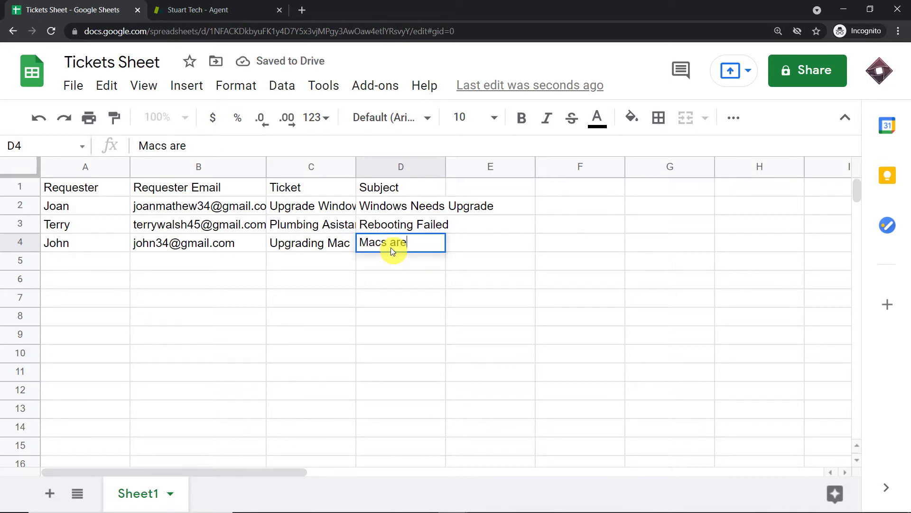
{"action": "type", "text": "becomin"}
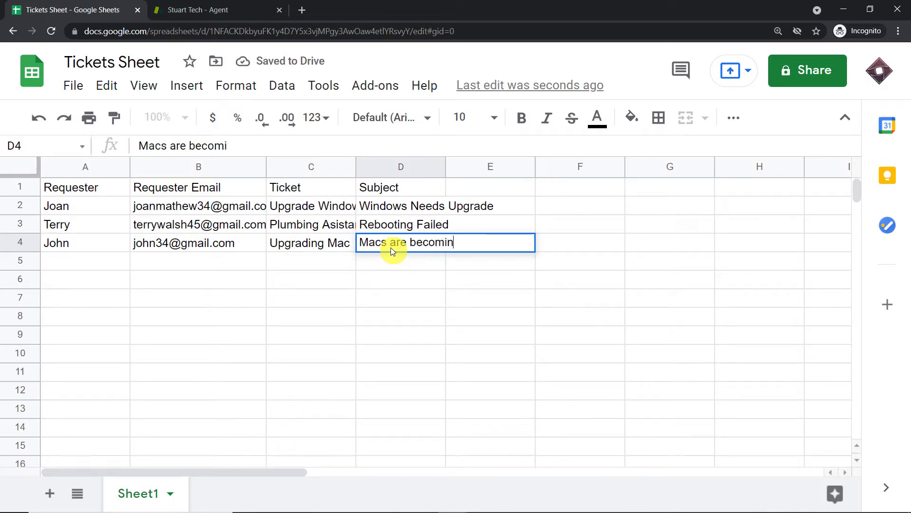
{"action": "type", "text": "g slower"}
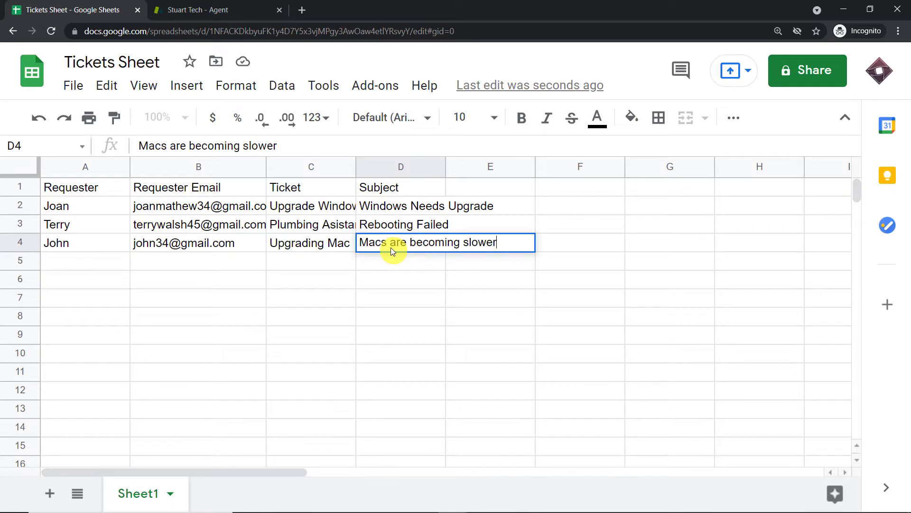
{"action": "left_click", "coordinate": [350, 285]}
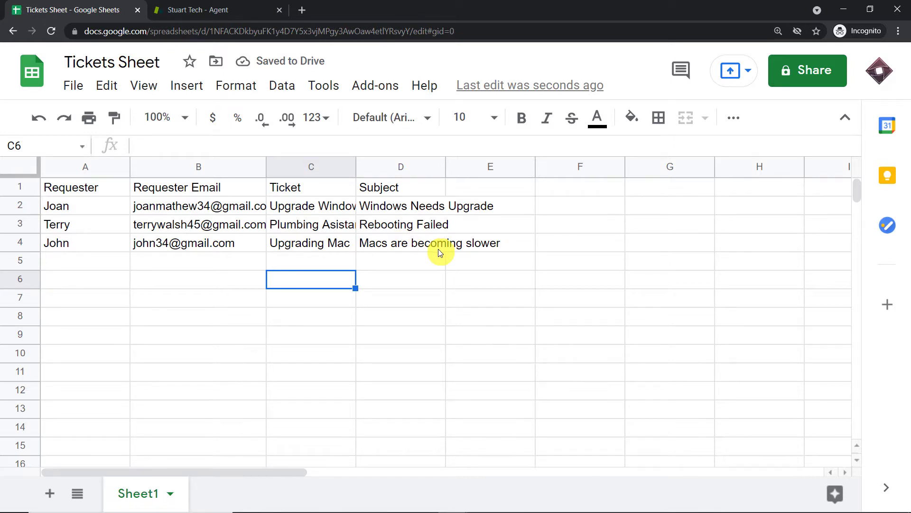
Reload the Zendesk agent page and open the new ticket #4 Upgrading Mac.
{"action": "left_click", "coordinate": [189, 4]}
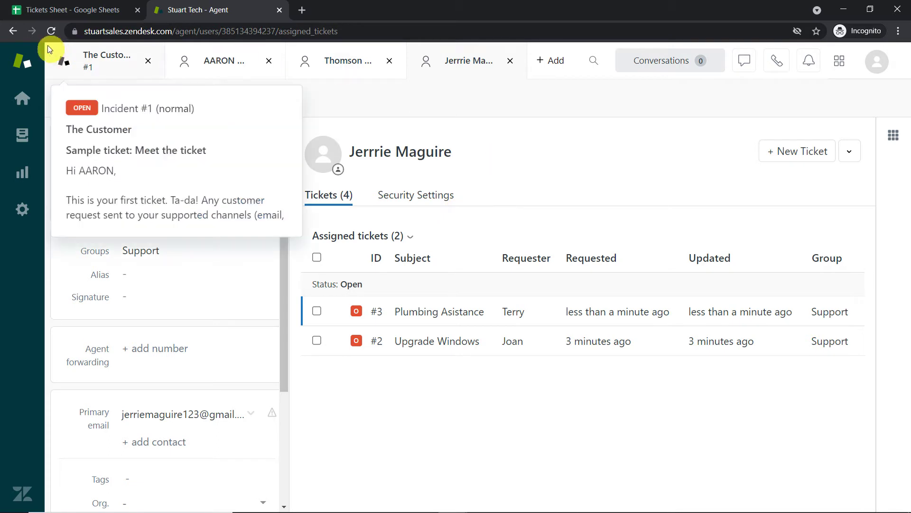
{"action": "left_click", "coordinate": [53, 30]}
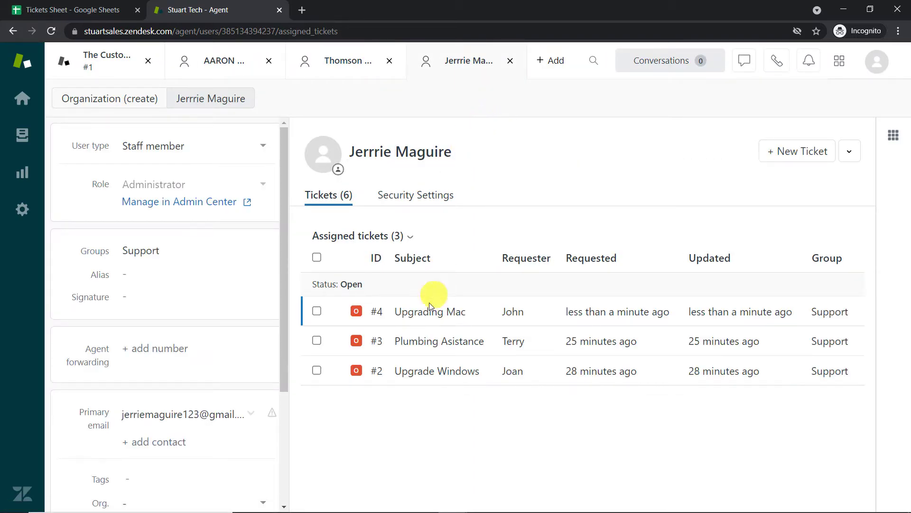
{"action": "left_click", "coordinate": [423, 317]}
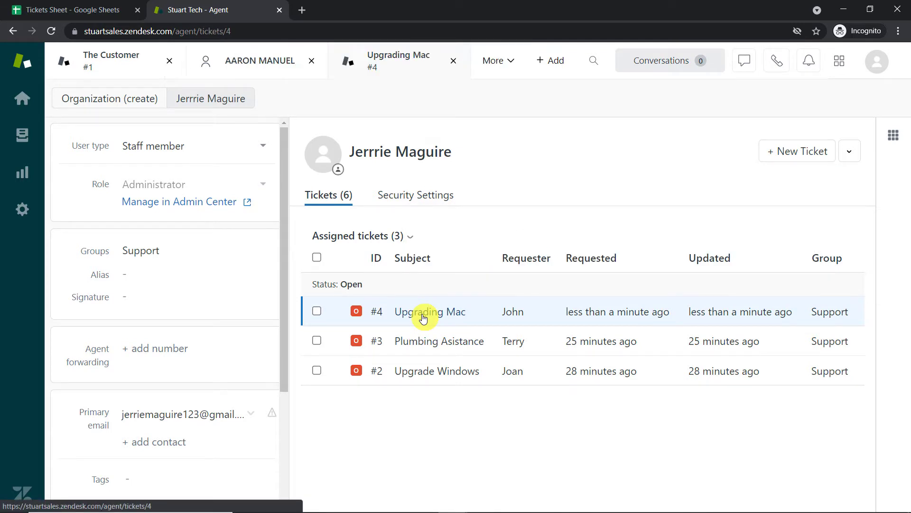
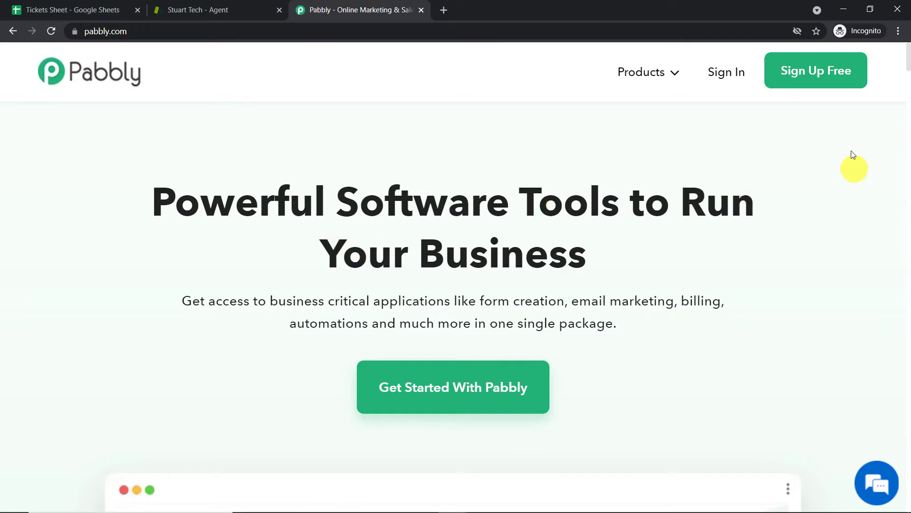
Sign up for Pabbly, open Pabbly Connect and start creating a new workflow.
{"action": "left_click", "coordinate": [821, 77]}
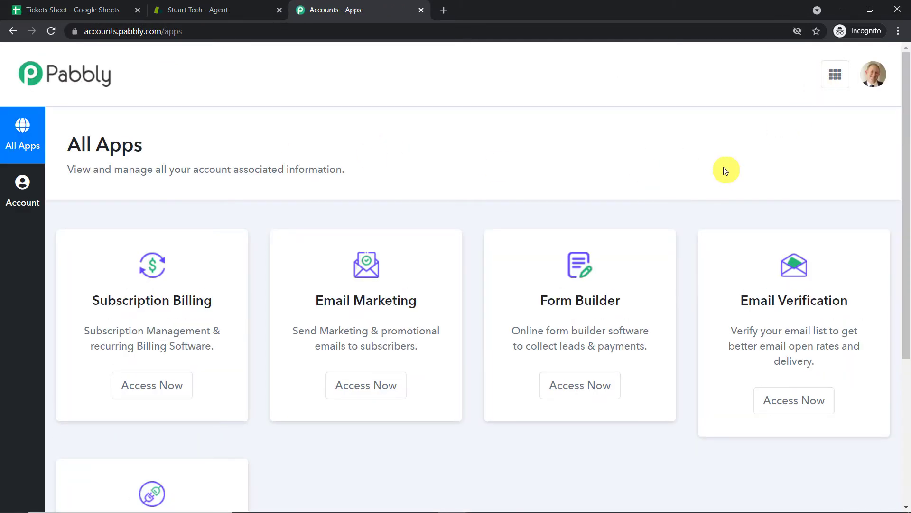
{"action": "scroll", "coordinate": [729, 176], "scroll_direction": "down", "scroll_amount": 5}
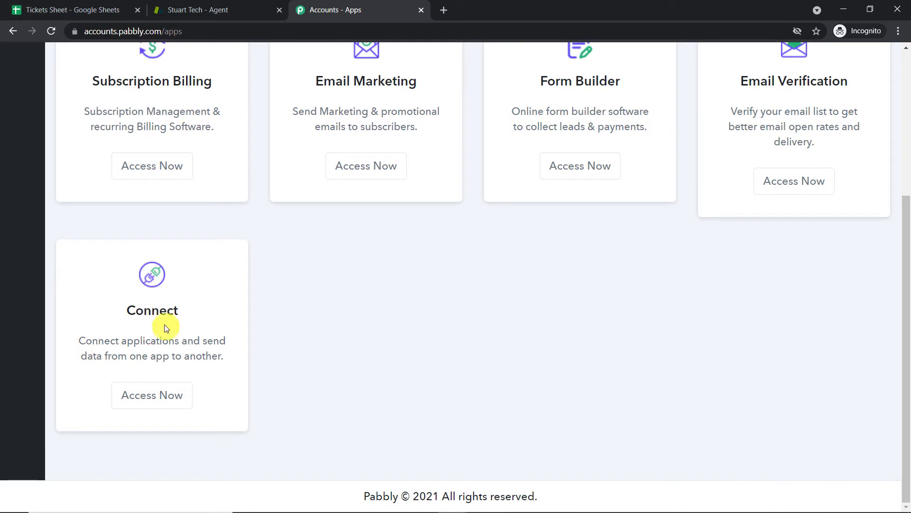
{"action": "left_click", "coordinate": [187, 396]}
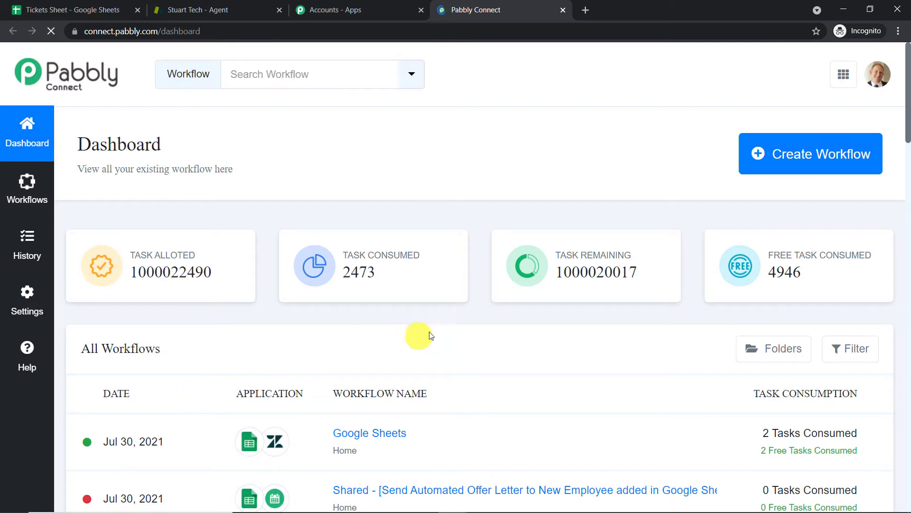
{"action": "left_click", "coordinate": [779, 159]}
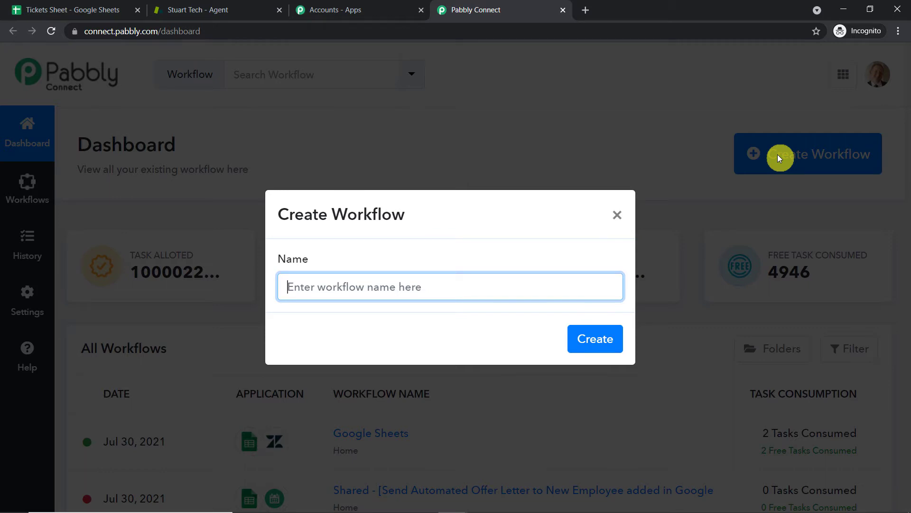
Create the workflow named 'Google Sheets to Zendesk' and collapse the trigger app chooser.
{"action": "type", "text": "Google"}
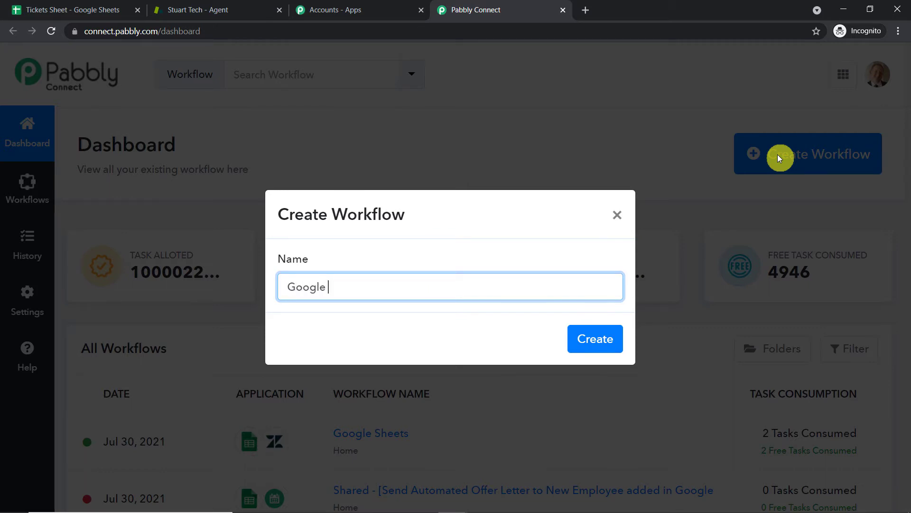
{"action": "type", "text": " Sheets to Zendesk"}
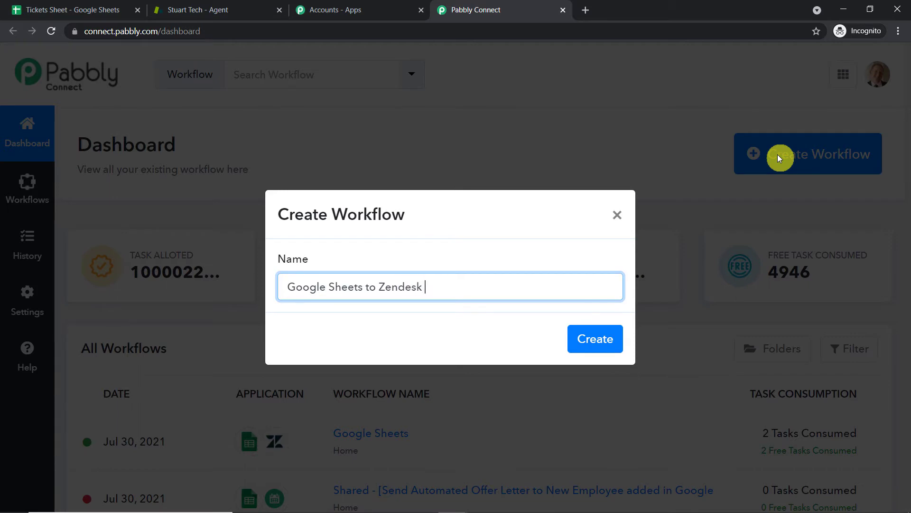
{"action": "left_click", "coordinate": [603, 346]}
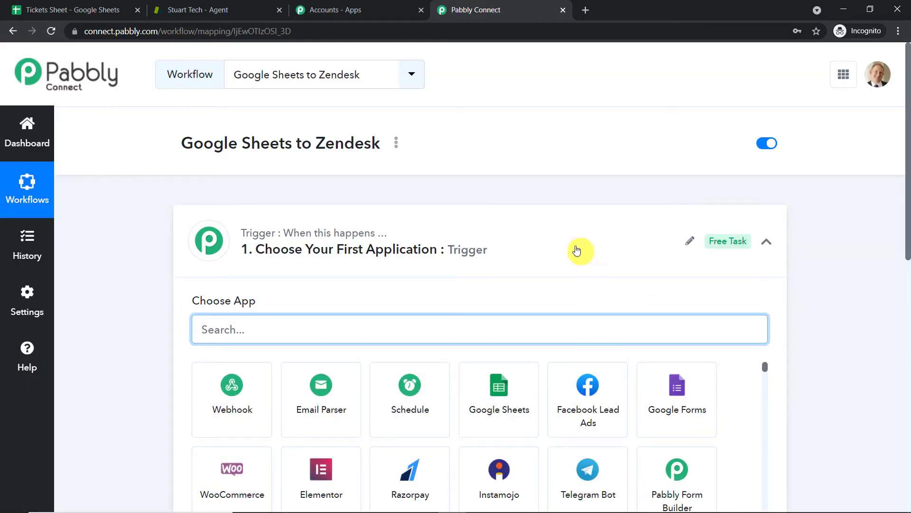
{"action": "left_click", "coordinate": [568, 241]}
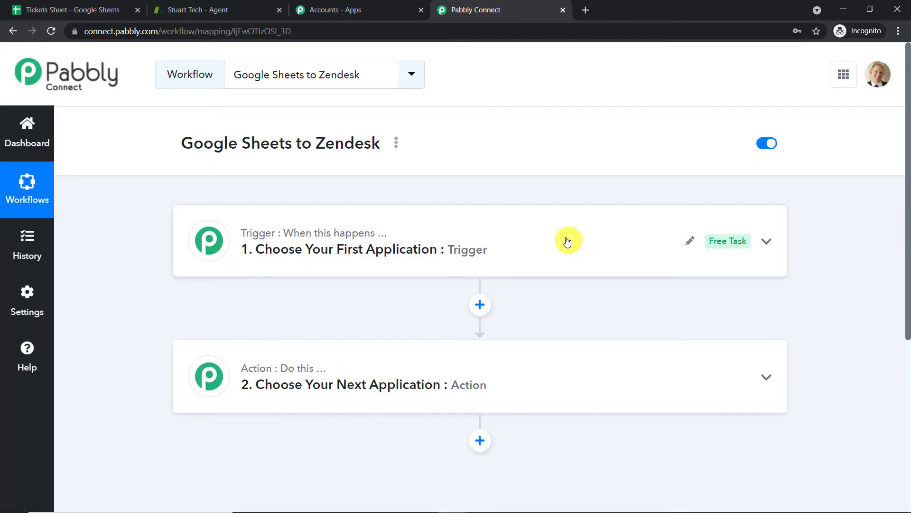
Set the trigger app to Google Sheets with the New Spreadsheet Row event.
{"action": "left_click", "coordinate": [488, 248]}
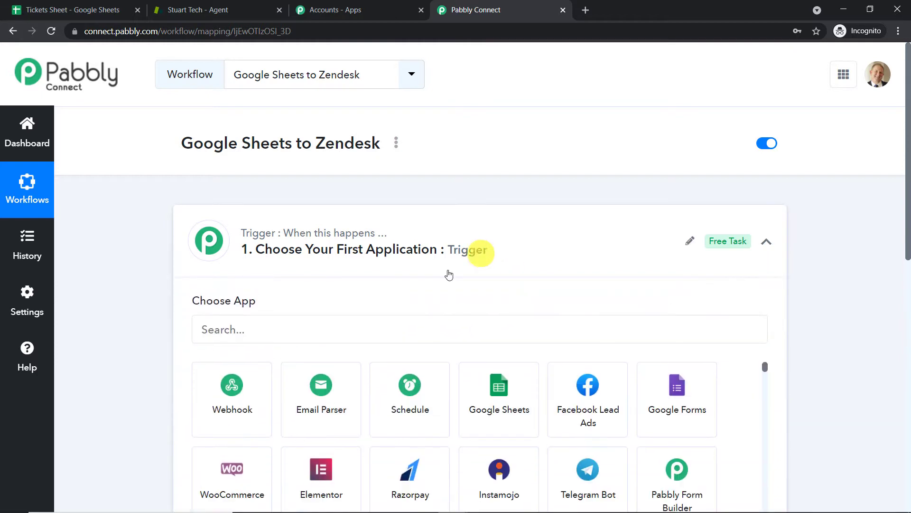
{"action": "left_click", "coordinate": [276, 338]}
{"action": "type", "text": "g"}
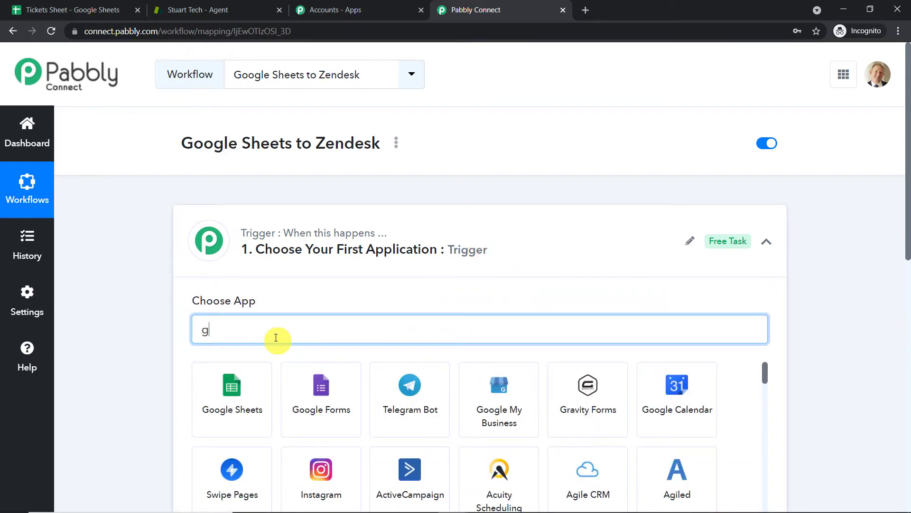
{"action": "type", "text": "oogle s"}
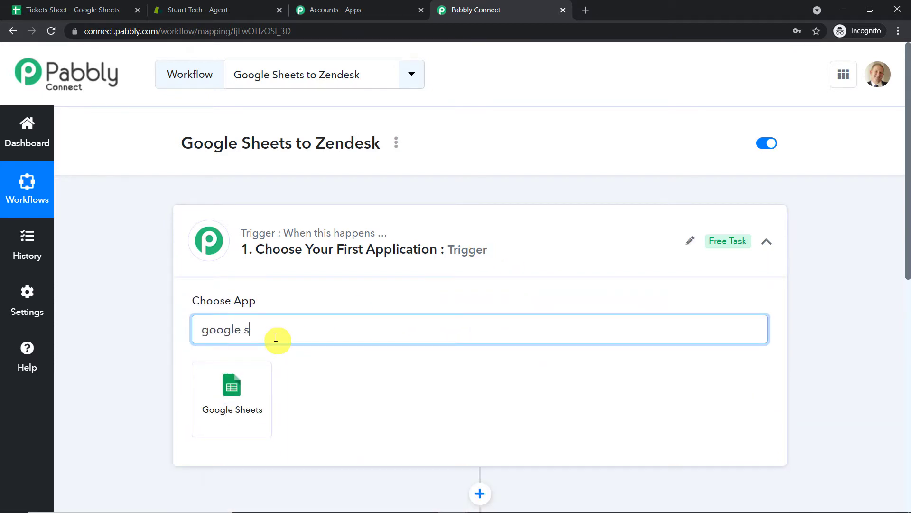
{"action": "left_click", "coordinate": [258, 385]}
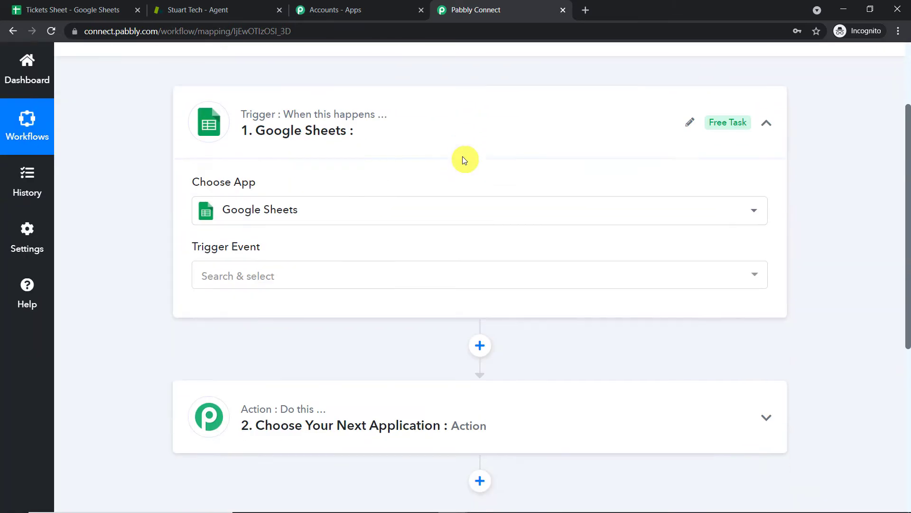
{"action": "left_click", "coordinate": [329, 272]}
{"action": "left_click", "coordinate": [301, 344]}
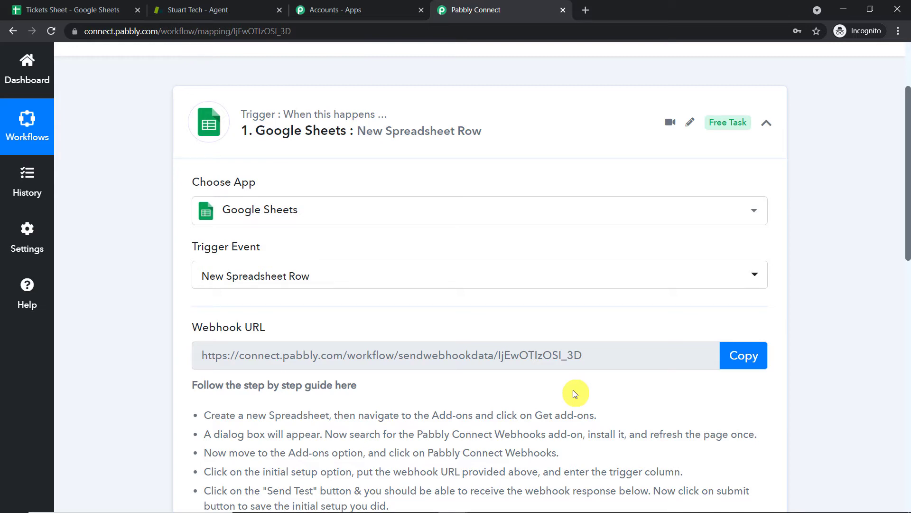
Scroll to the webhook setup guide and select its step-by-step instructions.
{"action": "scroll", "coordinate": [347, 384], "scroll_direction": "down", "scroll_amount": 3}
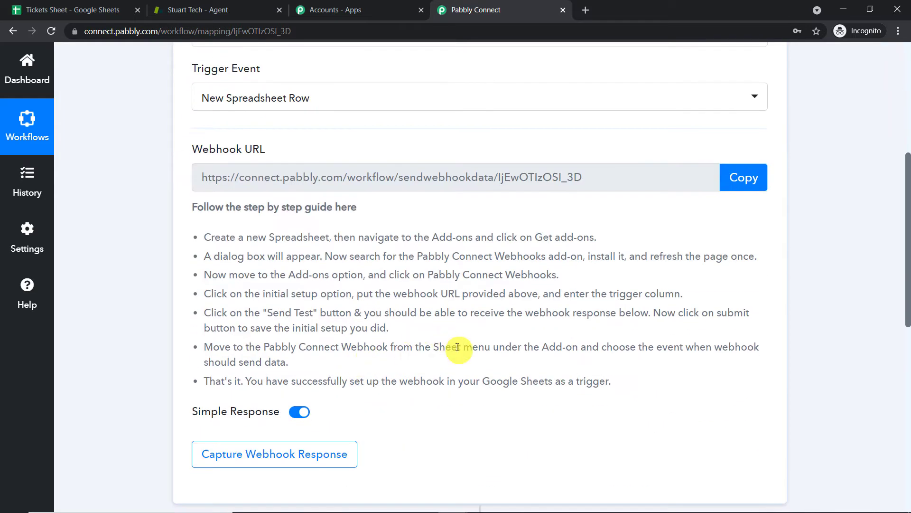
{"action": "left_click_drag", "start_coordinate": [613, 381], "coordinate": [202, 235]}
{"action": "left_click", "coordinate": [585, 10]}
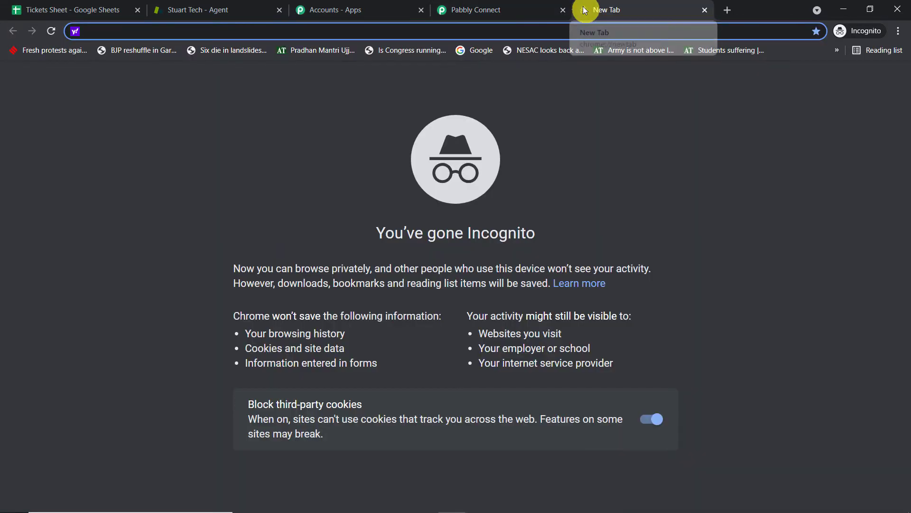
Go to Google Sheets in a new tab and start a blank spreadsheet.
{"action": "type", "text": "google.com"}
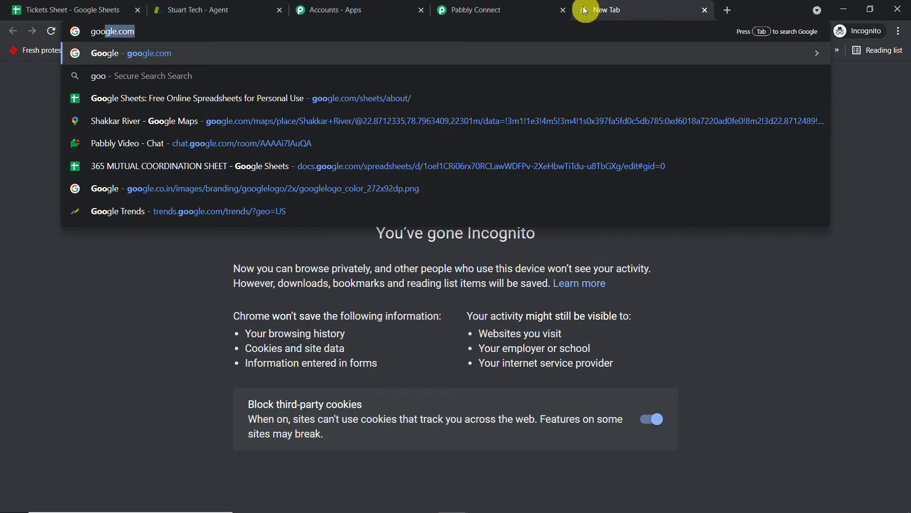
{"action": "left_click", "coordinate": [406, 91]}
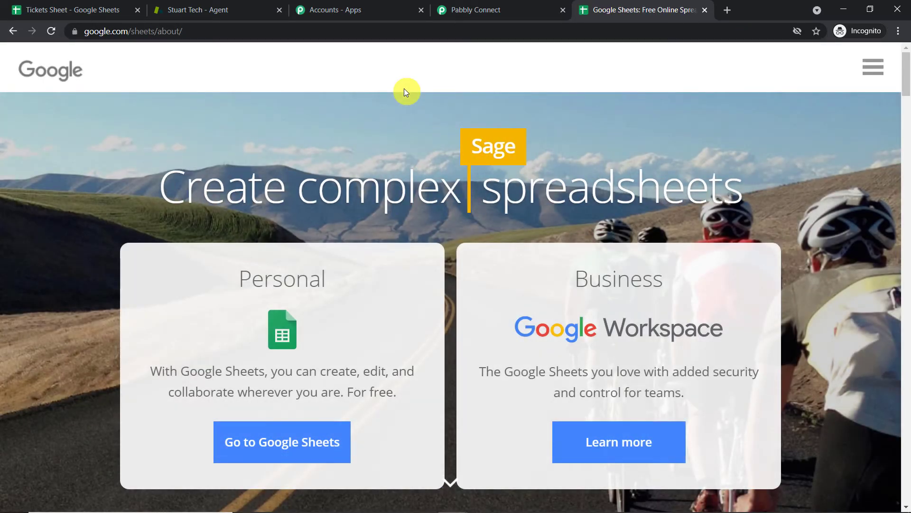
{"action": "left_click", "coordinate": [309, 442]}
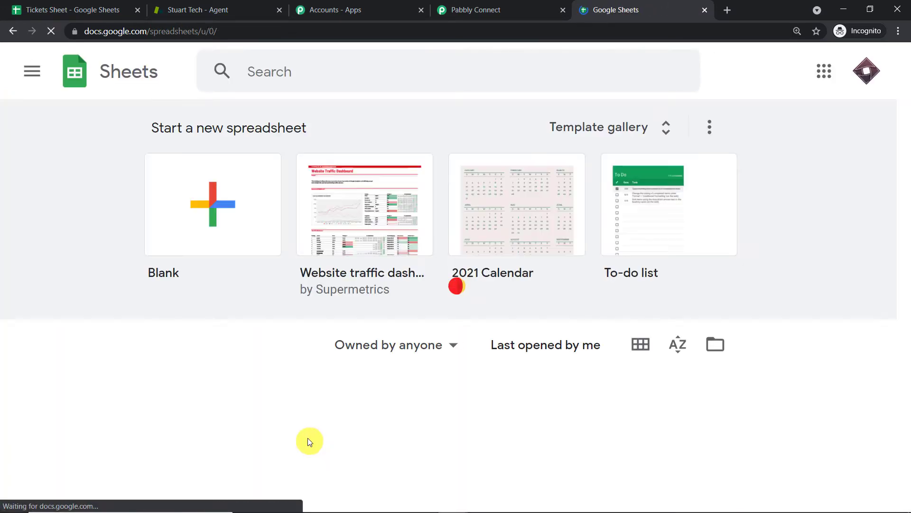
{"action": "left_click", "coordinate": [186, 186]}
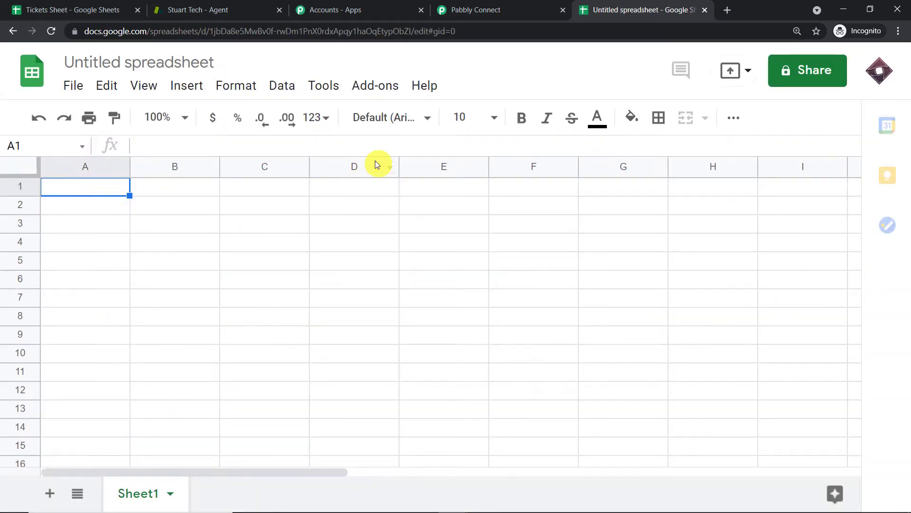
Copy the A1:D1 headers from Tickets Sheet into row 1 of the new spreadsheet.
{"action": "left_click", "coordinate": [101, 4]}
{"action": "left_click_drag", "start_coordinate": [399, 186], "coordinate": [56, 191]}
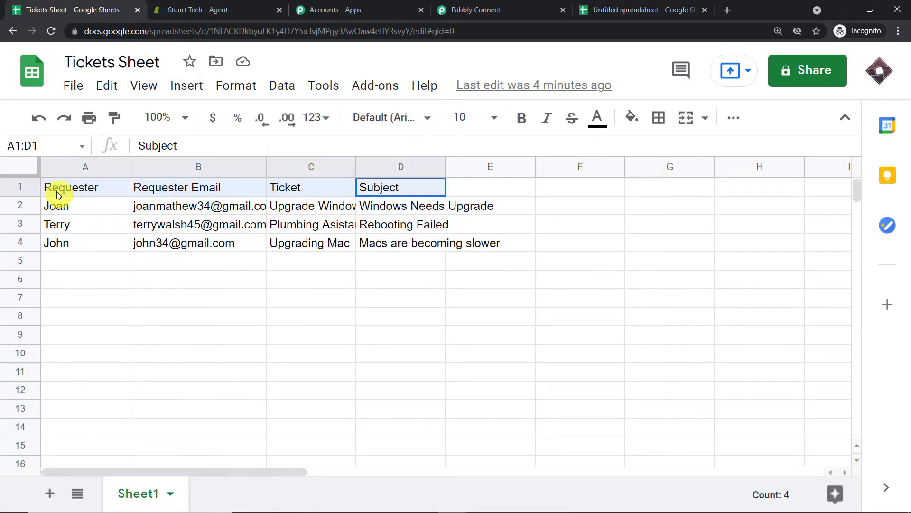
{"action": "right_click", "coordinate": [149, 186]}
{"action": "left_click", "coordinate": [223, 150]}
{"action": "left_click", "coordinate": [589, 8]}
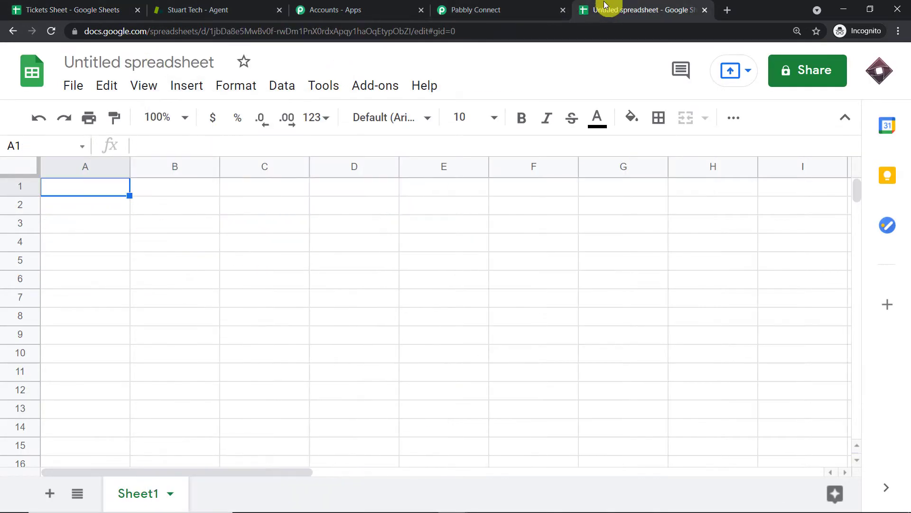
{"action": "left_click_drag", "start_coordinate": [100, 189], "coordinate": [420, 184]}
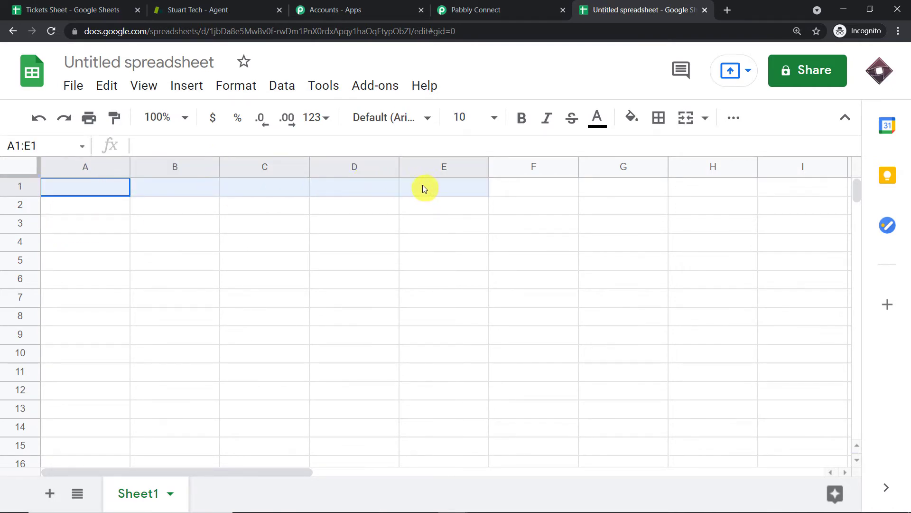
{"action": "right_click", "coordinate": [267, 186]}
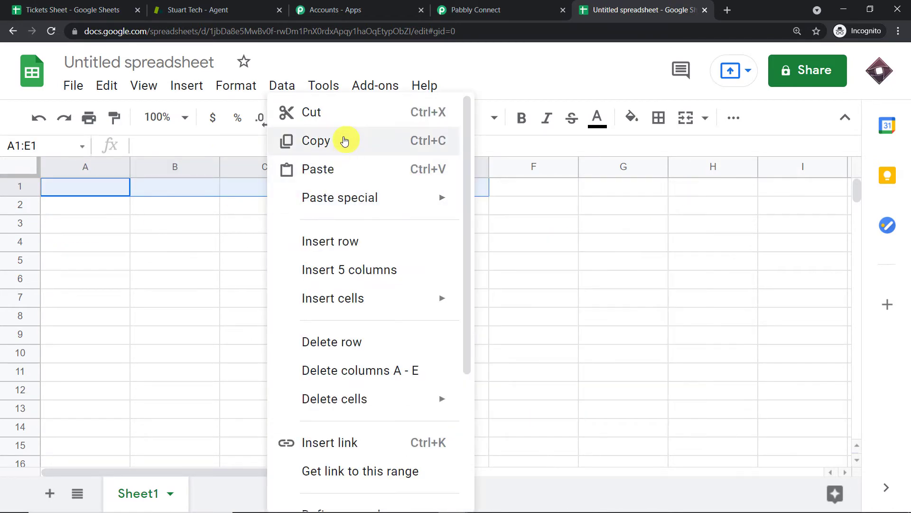
{"action": "left_click", "coordinate": [335, 169]}
{"action": "left_click", "coordinate": [631, 166]}
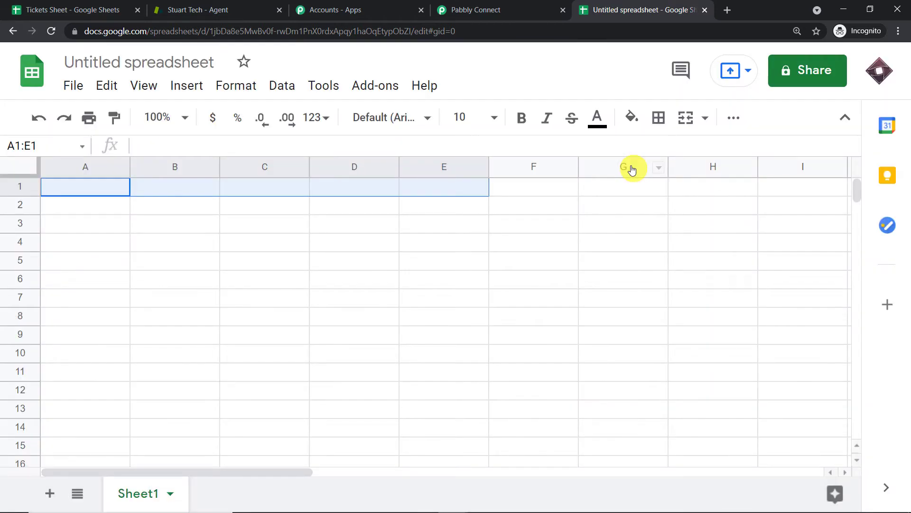
{"action": "key", "text": "ctrl+v"}
Check the pasted headers Requester, Requester Email, Ticket and Subject in A1–D1.
{"action": "left_click", "coordinate": [138, 240]}
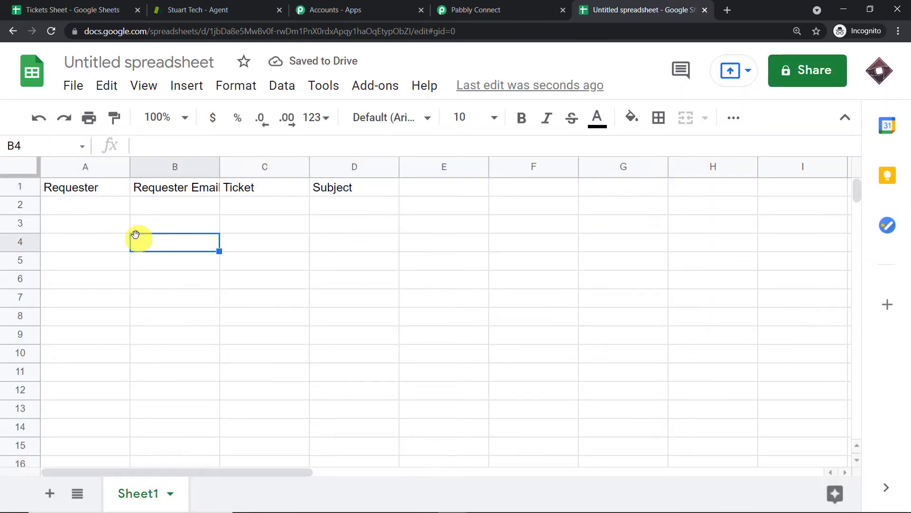
{"action": "left_click", "coordinate": [121, 185]}
{"action": "left_click", "coordinate": [203, 187]}
{"action": "left_click", "coordinate": [299, 189]}
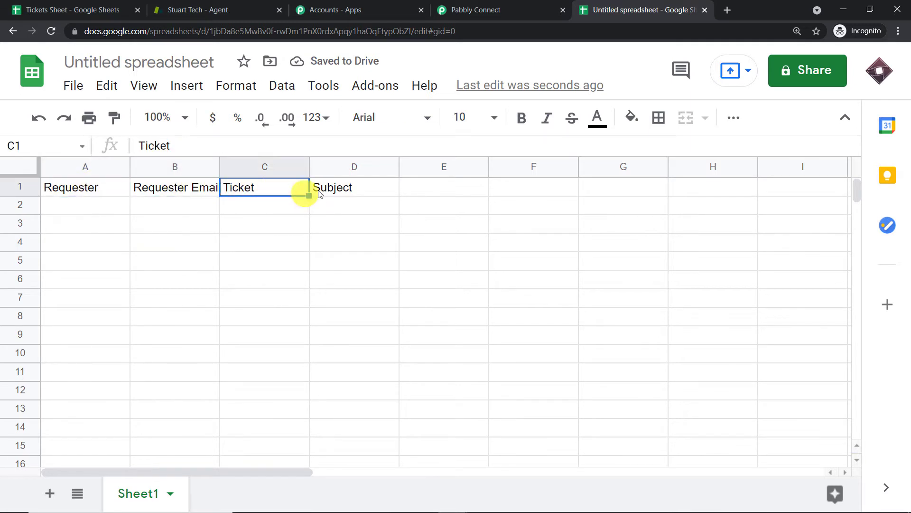
{"action": "left_click", "coordinate": [316, 187]}
Rename the spreadsheet to 'Zendesk Ticket Creation'.
{"action": "left_click", "coordinate": [111, 66]}
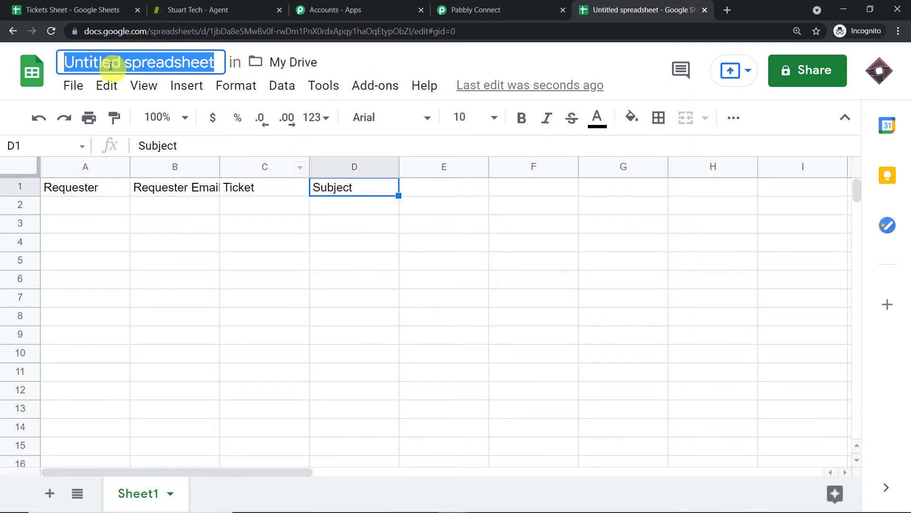
{"action": "key", "text": "BackSpace"}
{"action": "type", "text": "Ze"}
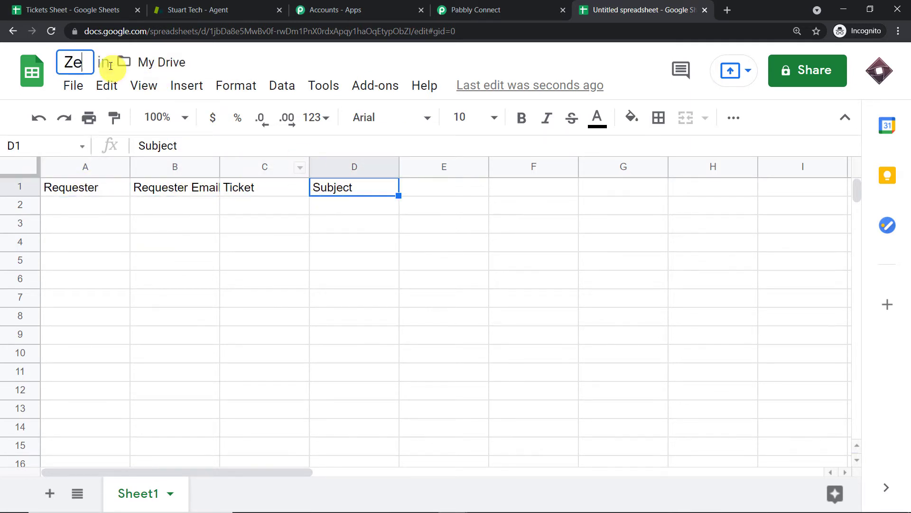
{"action": "type", "text": "ndesk "}
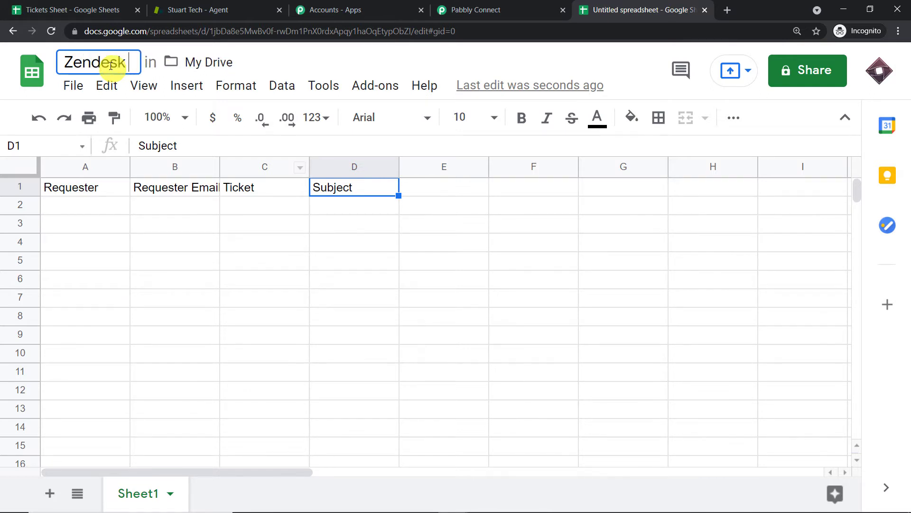
{"action": "type", "text": "Tic"}
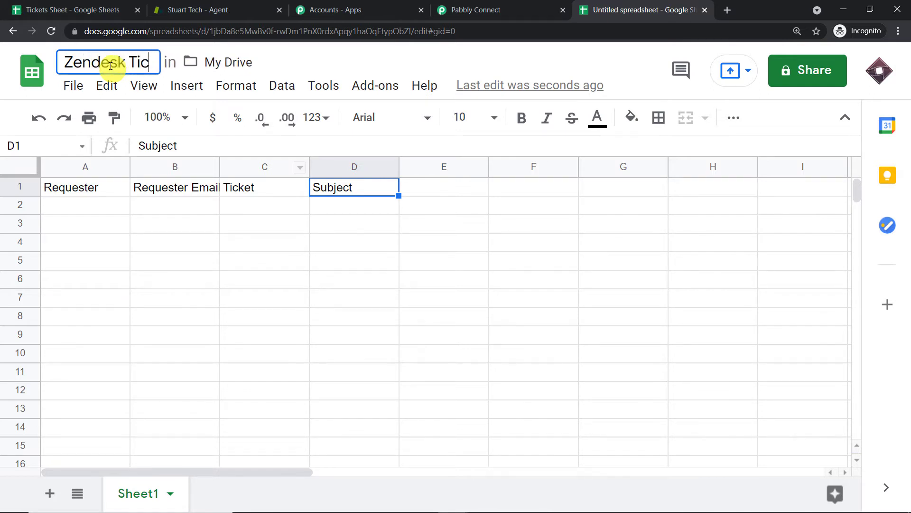
{"action": "type", "text": "ket Creation"}
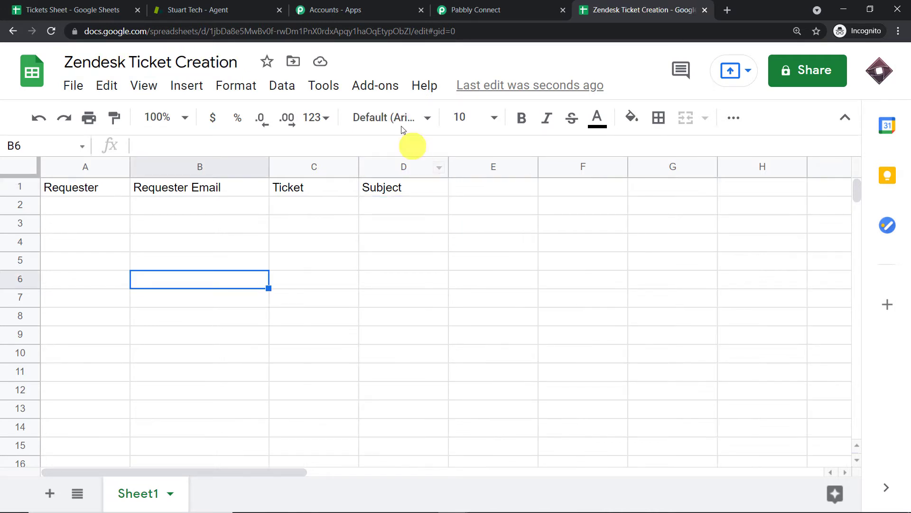
{"action": "left_click", "coordinate": [371, 90]}
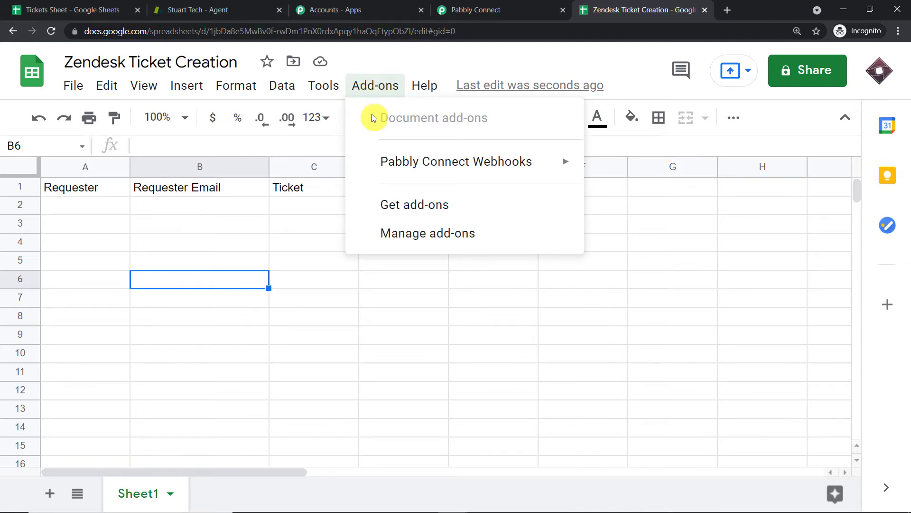
{"action": "mouse_move", "coordinate": [377, 160]}
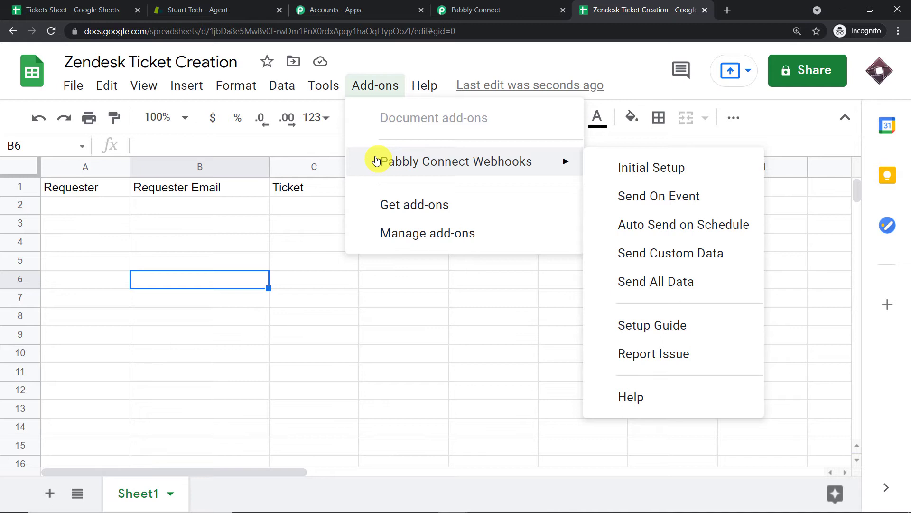
{"action": "left_click", "coordinate": [389, 204]}
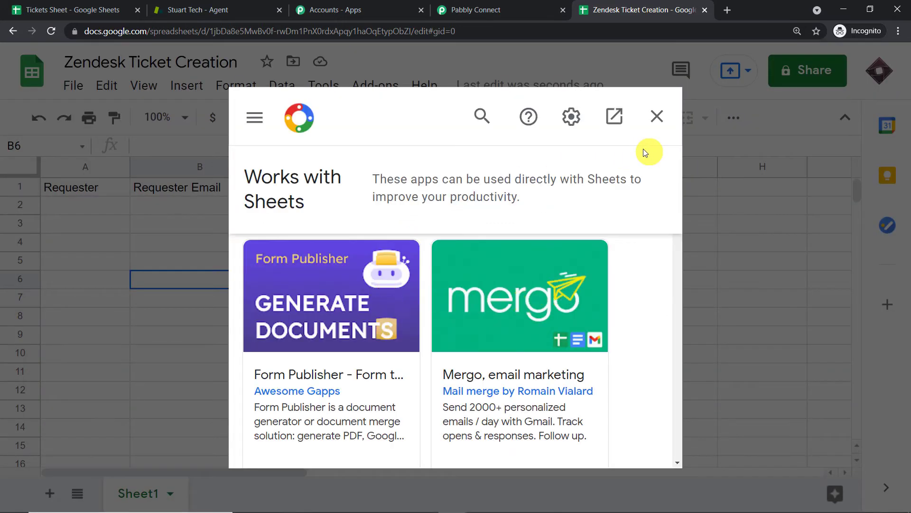
{"action": "left_click", "coordinate": [494, 118]}
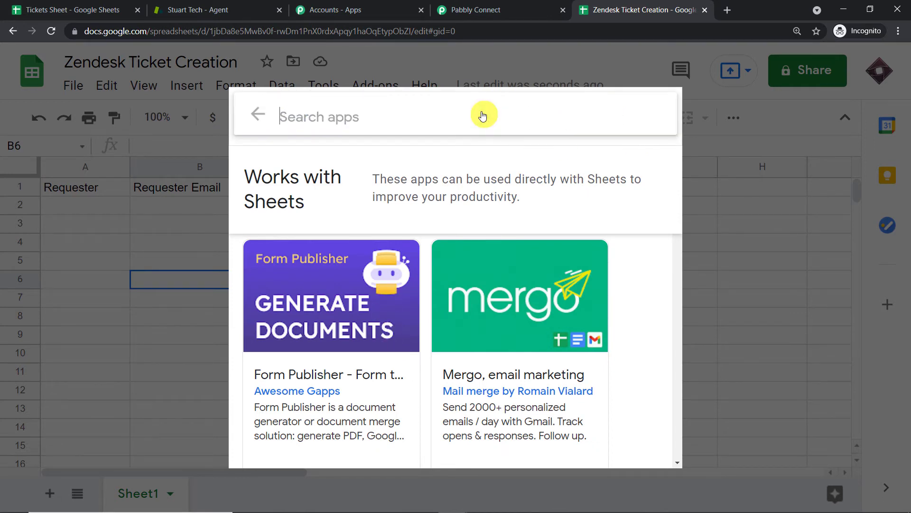
{"action": "type", "text": "pabb"}
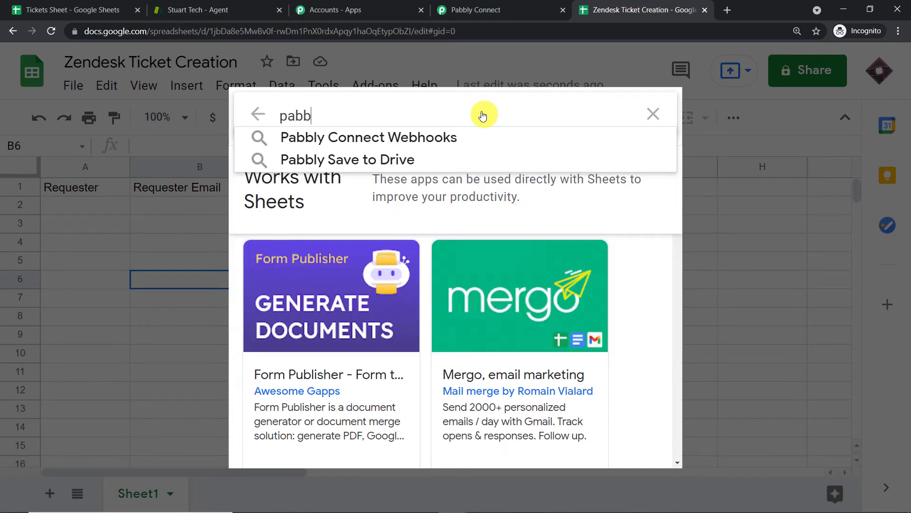
{"action": "type", "text": "l"}
{"action": "left_click", "coordinate": [451, 138]}
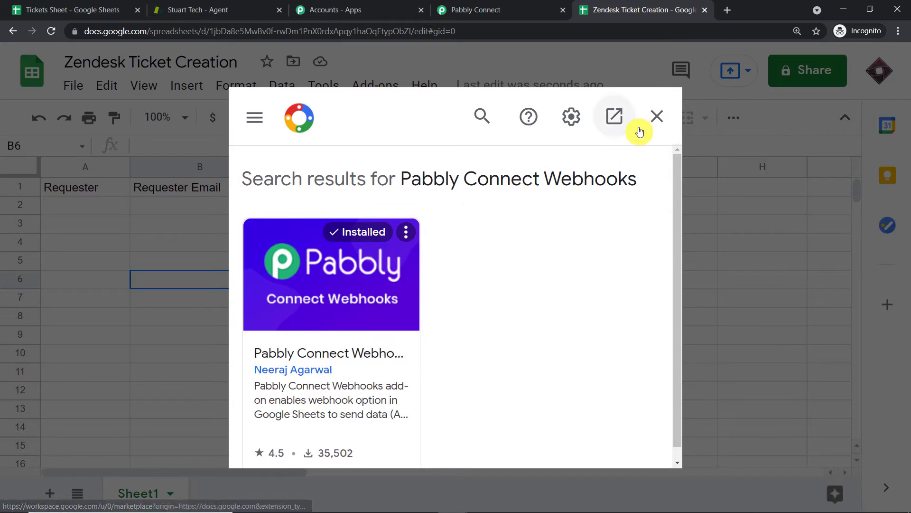
{"action": "left_click", "coordinate": [657, 116]}
Open the Pabbly Connect Webhooks Initial Setup and copy the workflow's webhook URL.
{"action": "left_click", "coordinate": [395, 85]}
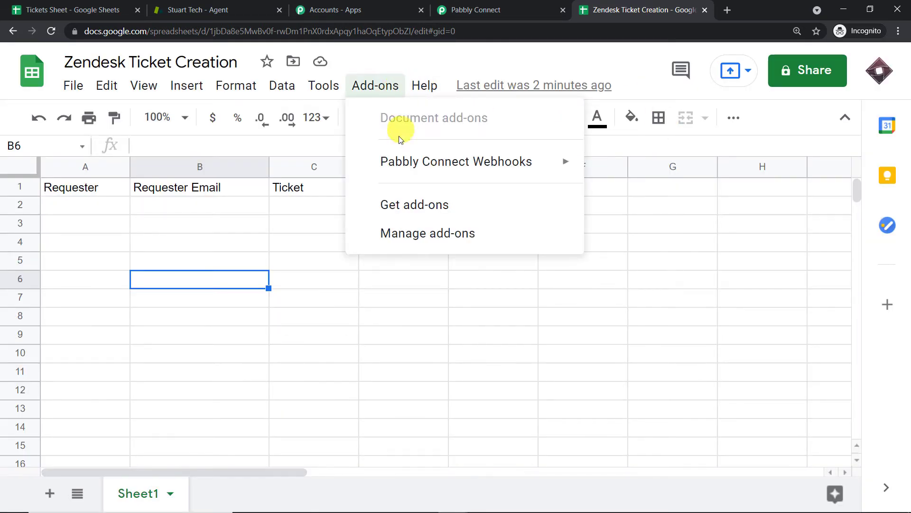
{"action": "mouse_move", "coordinate": [406, 158]}
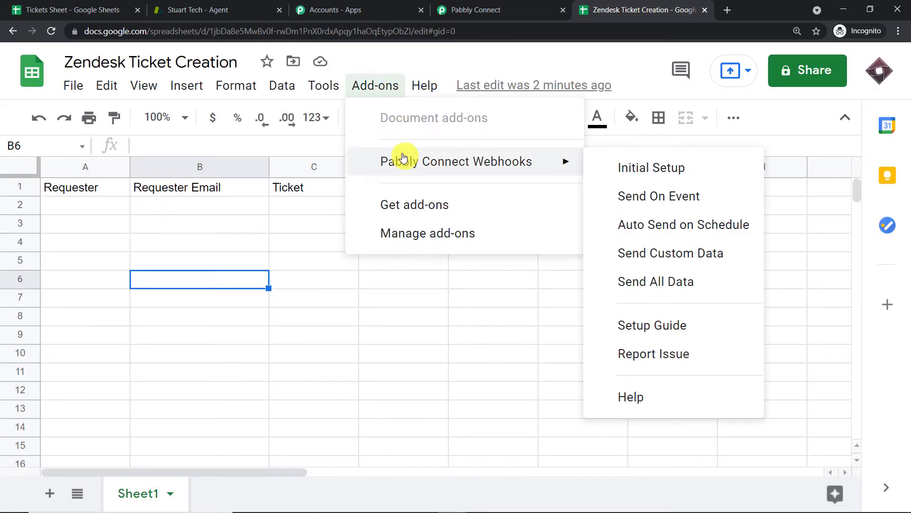
{"action": "left_click", "coordinate": [651, 171]}
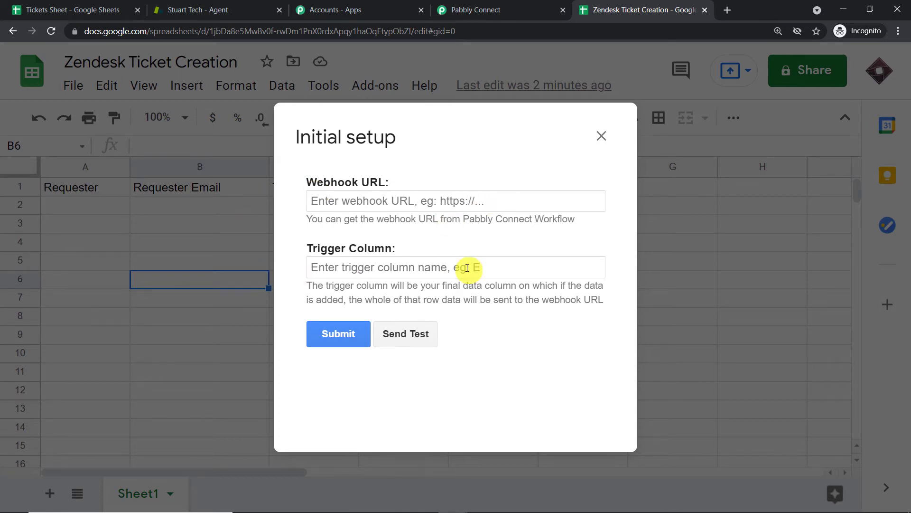
{"action": "left_click", "coordinate": [476, 9]}
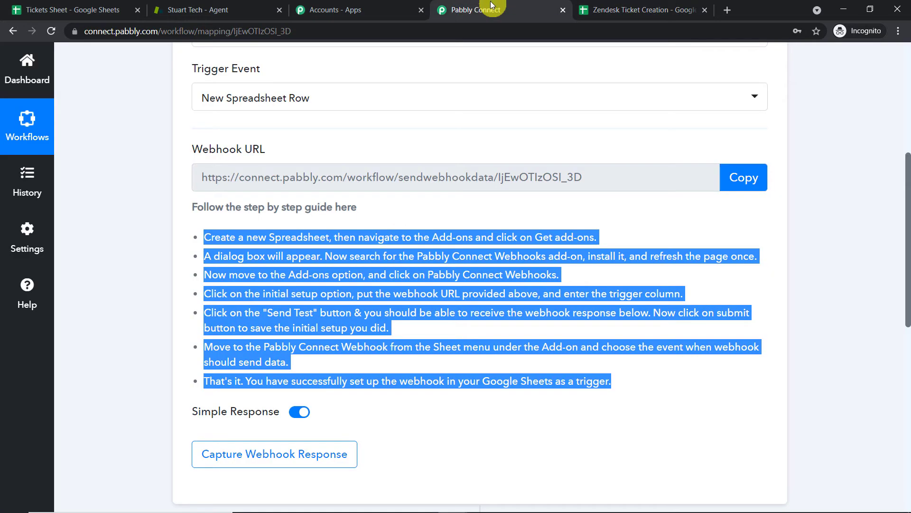
{"action": "left_click", "coordinate": [744, 177]}
{"action": "left_click", "coordinate": [743, 178]}
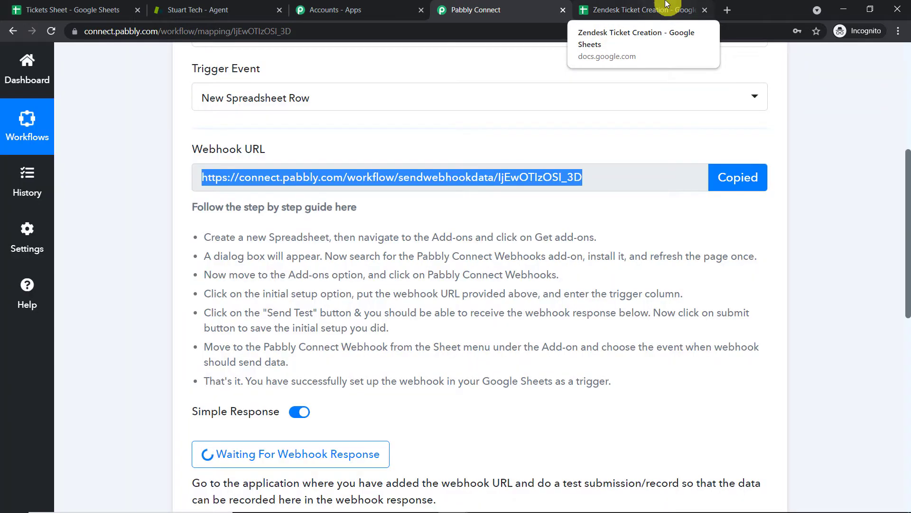
Paste the webhook URL into Initial Setup, enter Trigger Column D, and submit.
{"action": "left_click", "coordinate": [666, 5]}
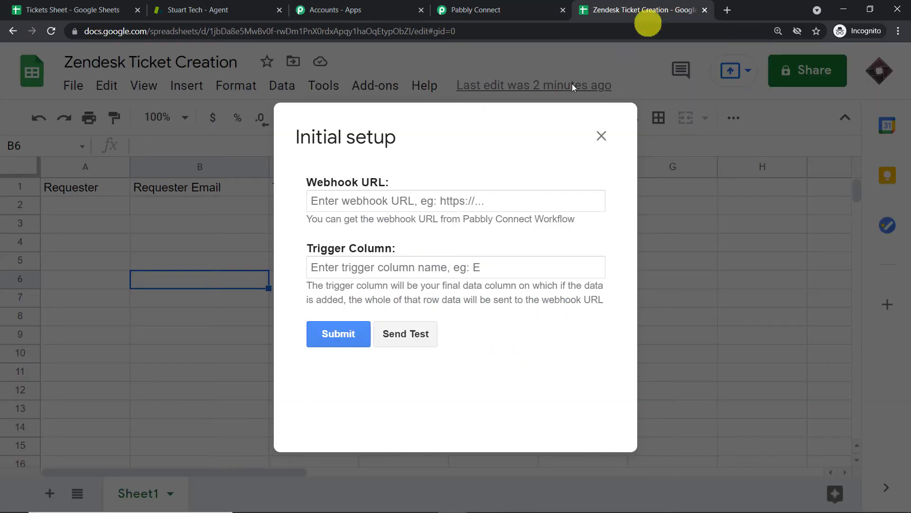
{"action": "right_click", "coordinate": [393, 203]}
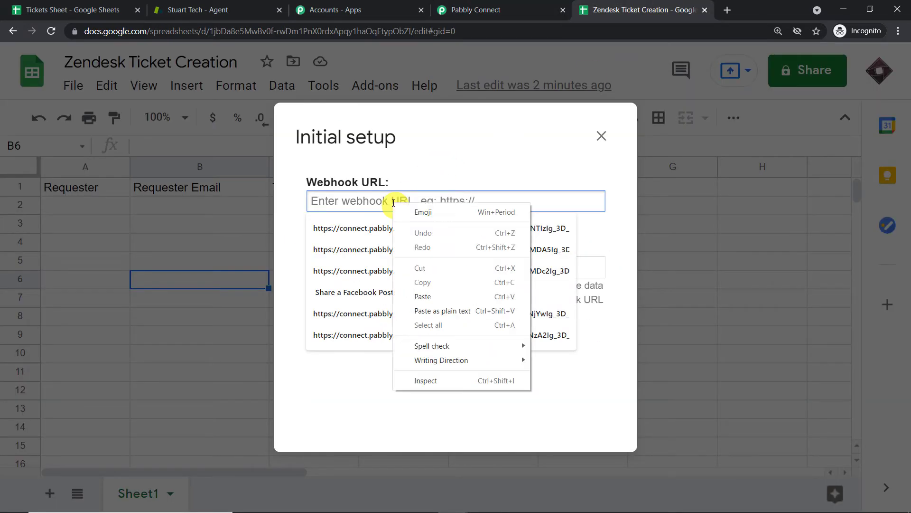
{"action": "left_click", "coordinate": [432, 297]}
{"action": "left_click", "coordinate": [469, 162]}
{"action": "left_click", "coordinate": [366, 268]}
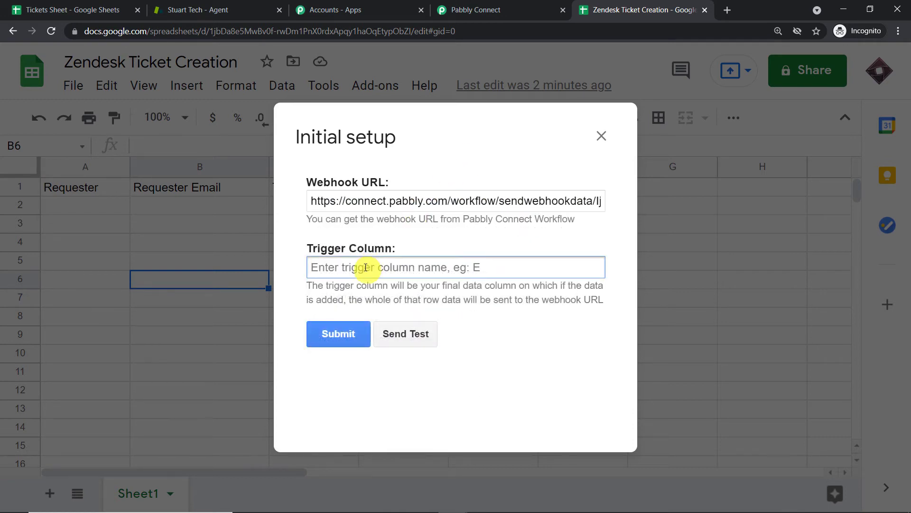
{"action": "type", "text": "D"}
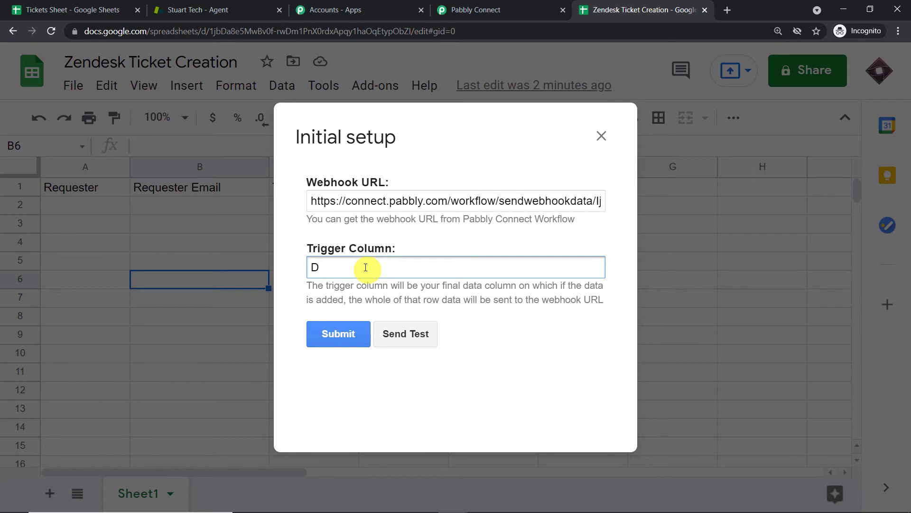
{"action": "left_click", "coordinate": [346, 334]}
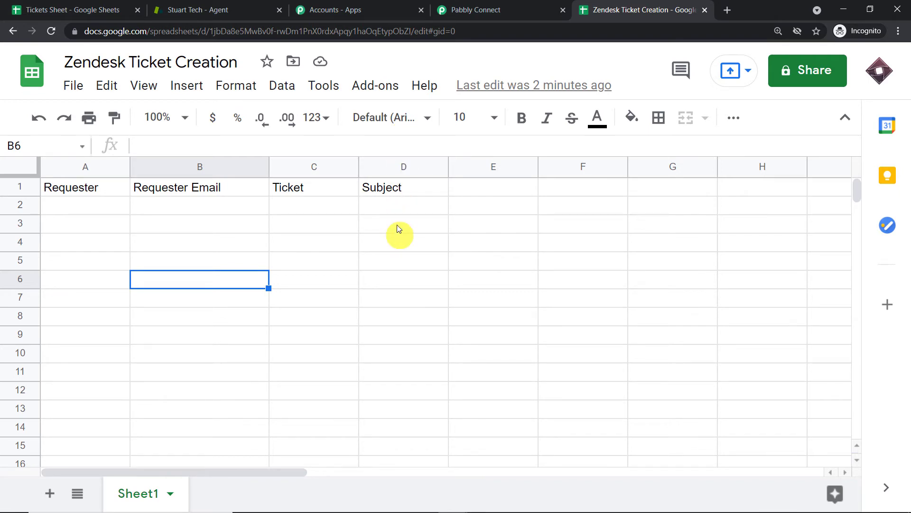
Set the Pabbly Connect Webhooks add-on to Send On Event.
{"action": "left_click", "coordinate": [378, 86]}
{"action": "mouse_move", "coordinate": [388, 164]}
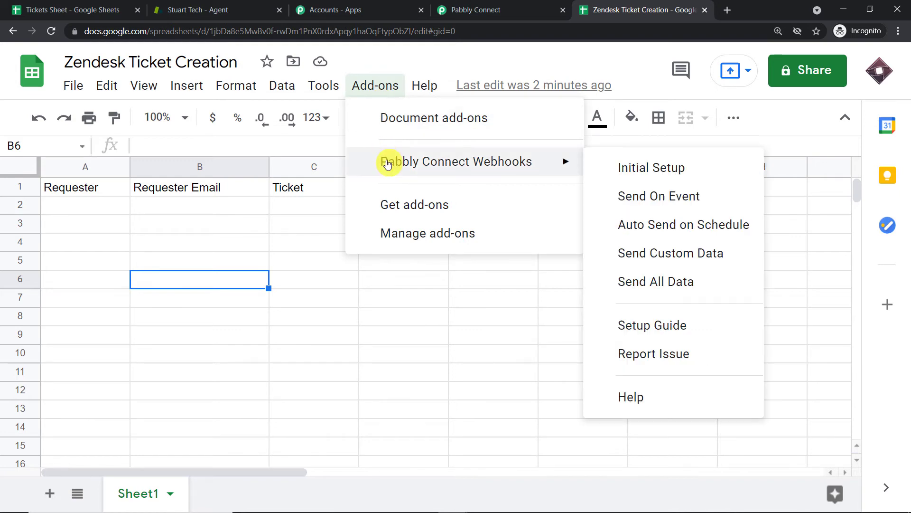
{"action": "left_click", "coordinate": [669, 196]}
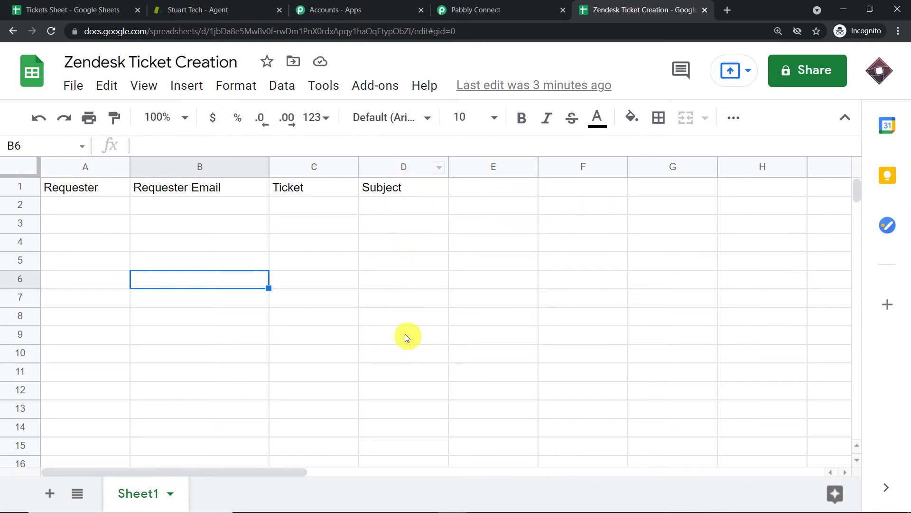
{"action": "left_click", "coordinate": [489, 9]}
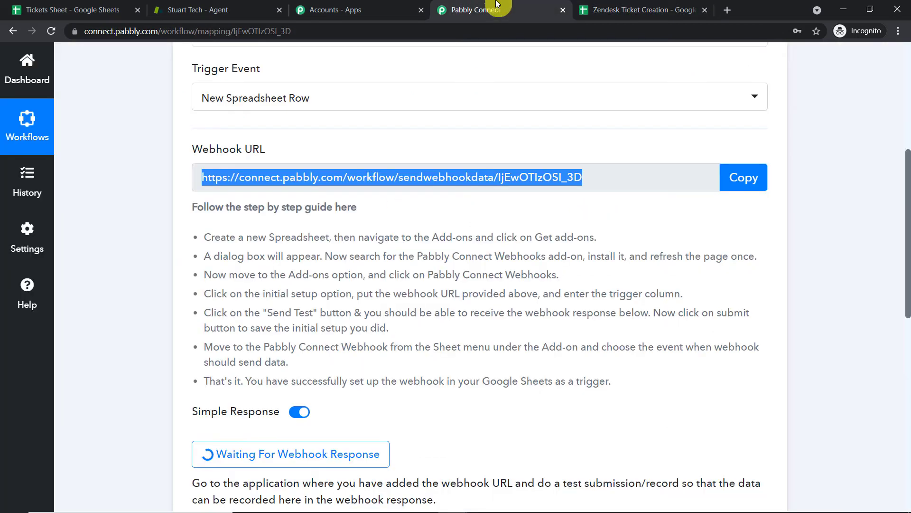
{"action": "scroll", "coordinate": [133, 287], "scroll_direction": "down", "scroll_amount": 2}
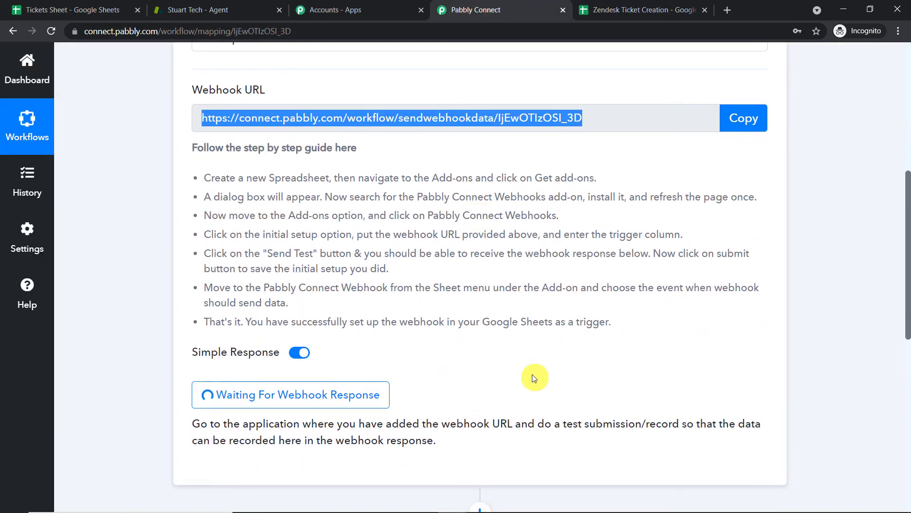
{"action": "left_click", "coordinate": [655, 8]}
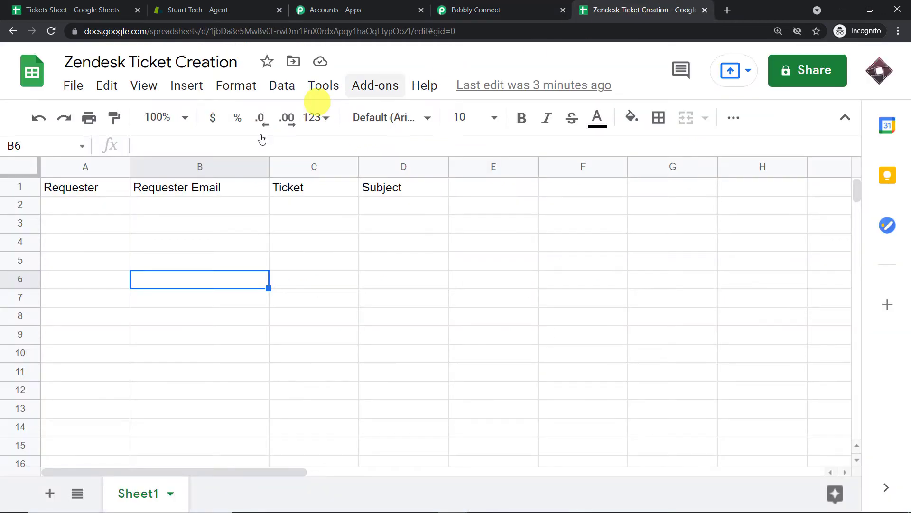
Fill row 2 with a requester name, their e-mail, ticket 'VI rockets Failed' and subject 'Too Much Hydrogen'.
{"action": "left_click", "coordinate": [79, 205]}
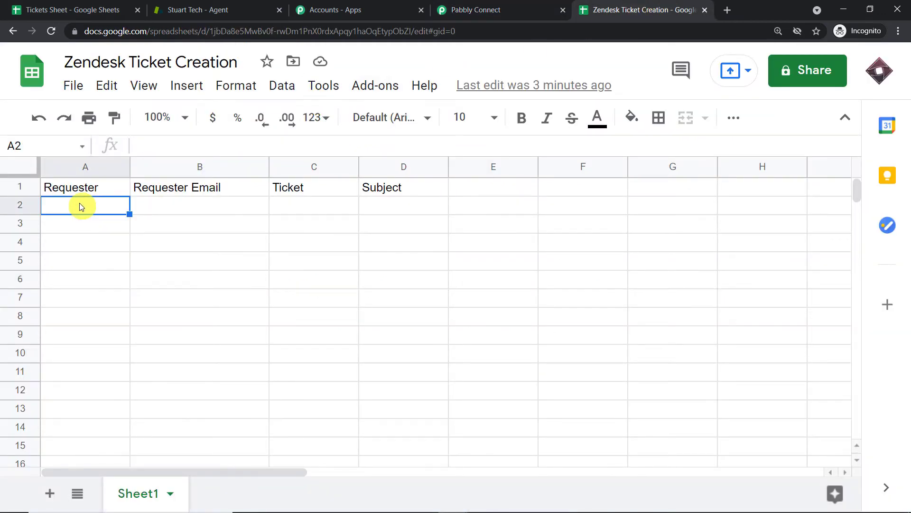
{"action": "type", "text": "Elon"}
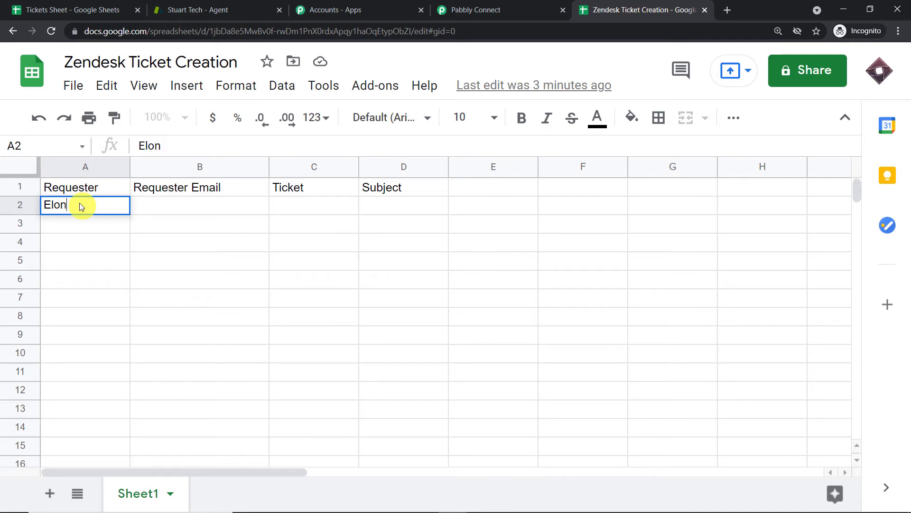
{"action": "left_click", "coordinate": [145, 202]}
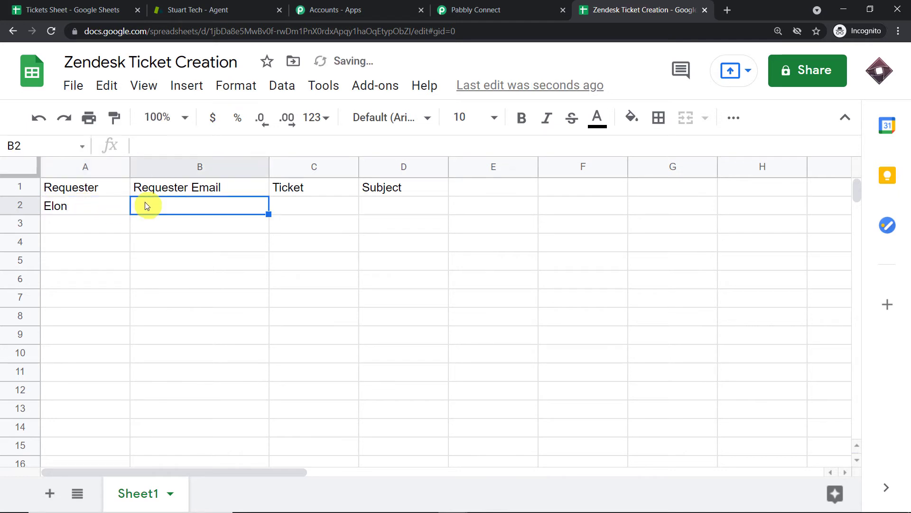
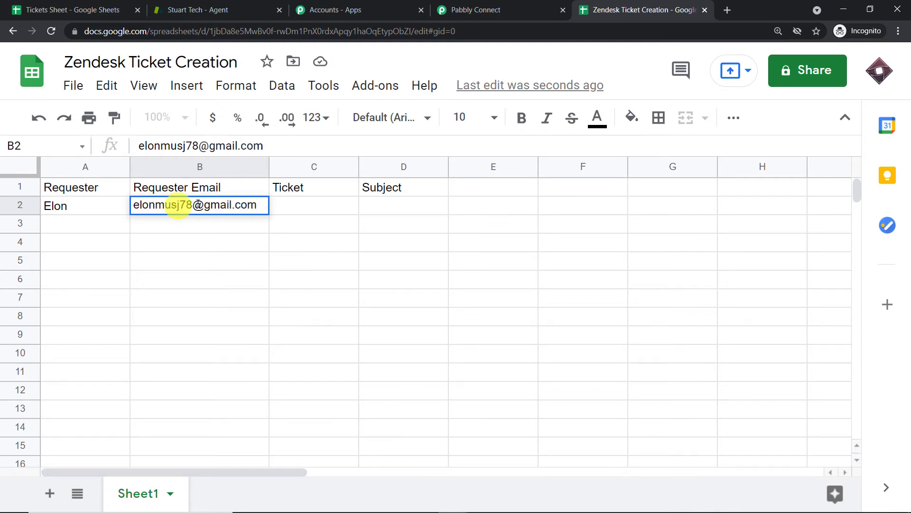
{"action": "left_click", "coordinate": [297, 207]}
{"action": "type", "text": "VI rocke"}
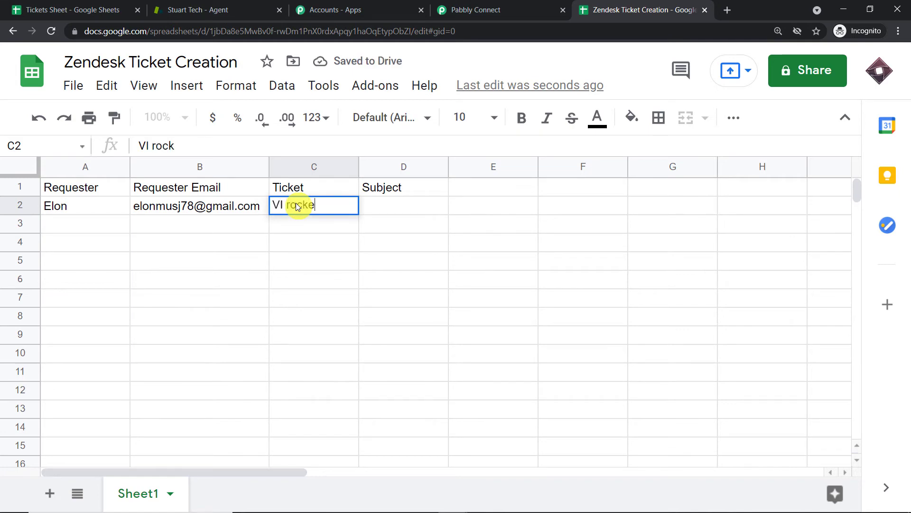
{"action": "type", "text": "ts Failed"}
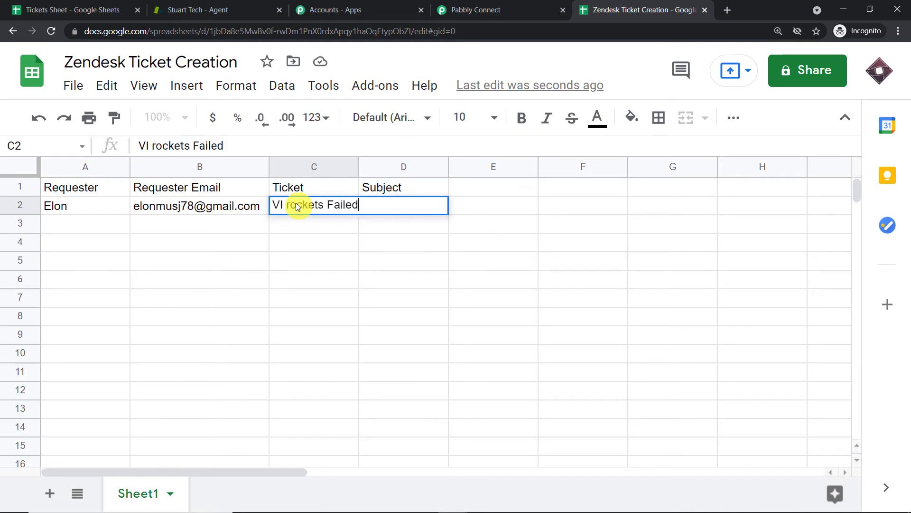
{"action": "left_click", "coordinate": [300, 243]}
{"action": "left_click", "coordinate": [395, 200]}
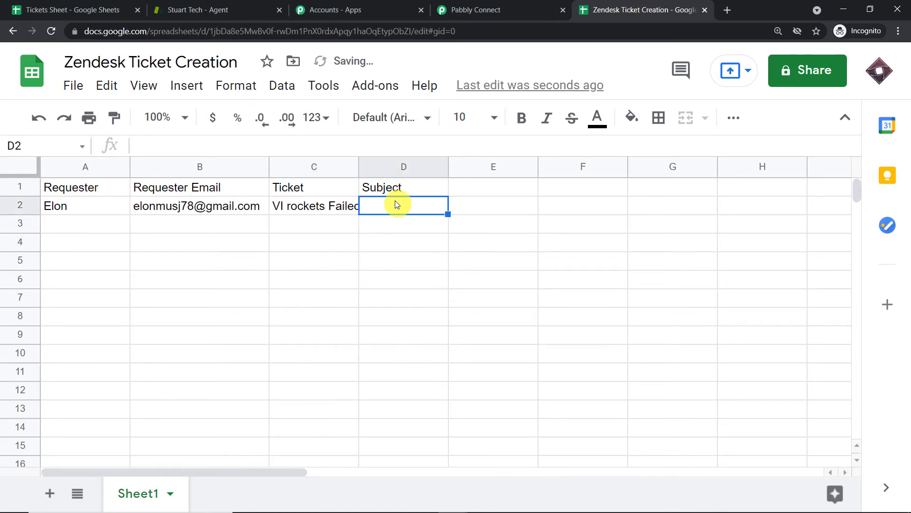
{"action": "type", "text": "Too M"}
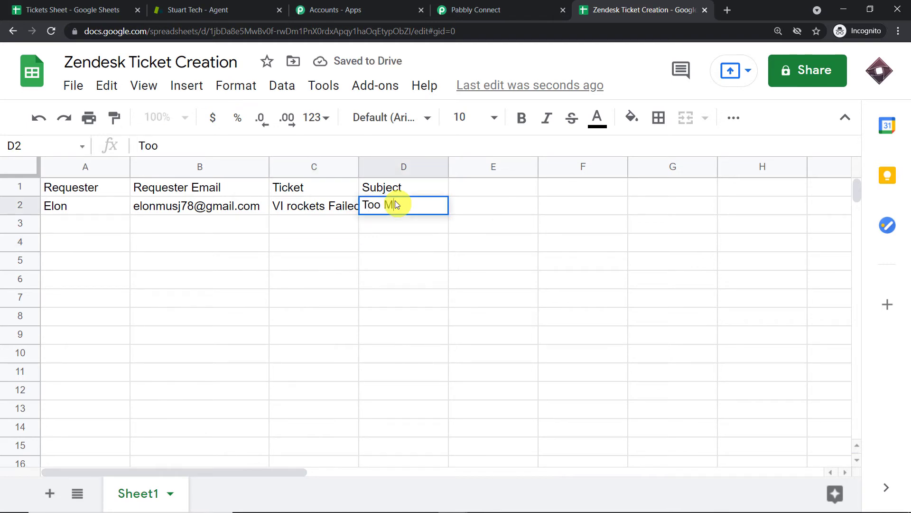
{"action": "type", "text": "uch Hydrogen"}
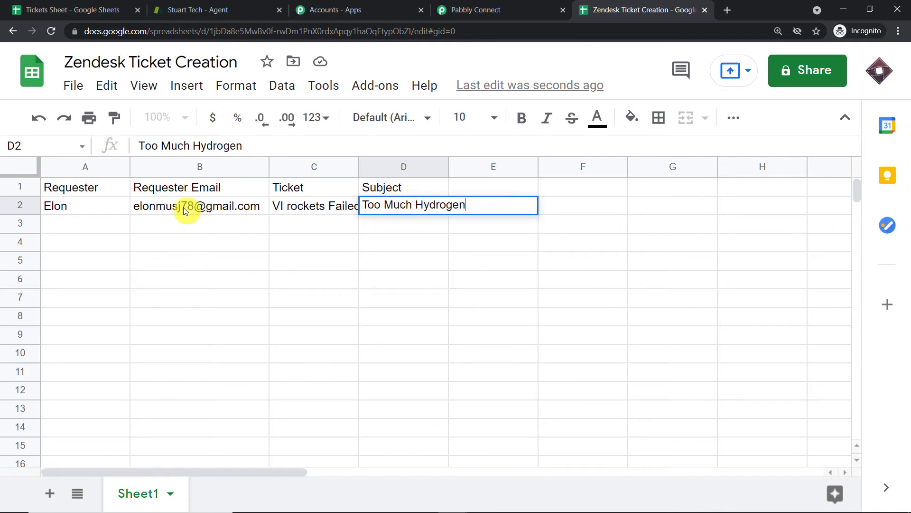
{"action": "left_click", "coordinate": [199, 281]}
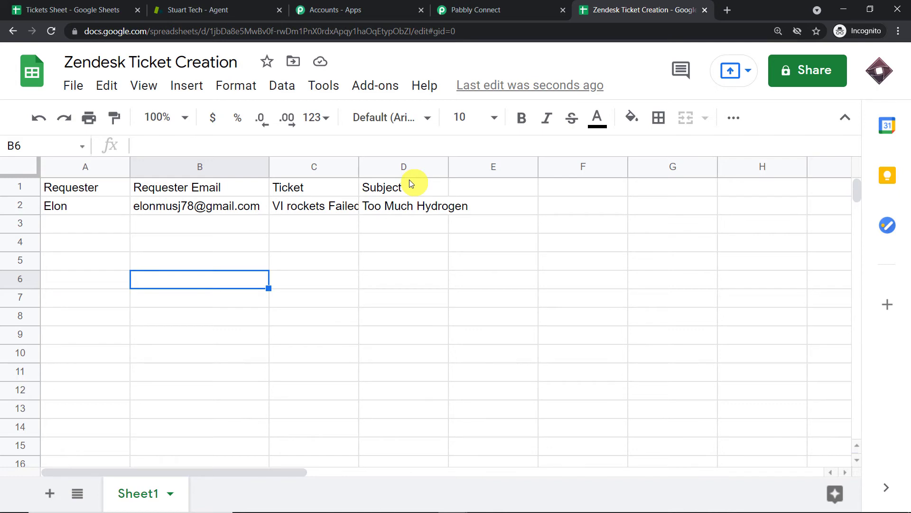
{"action": "left_click", "coordinate": [541, 8]}
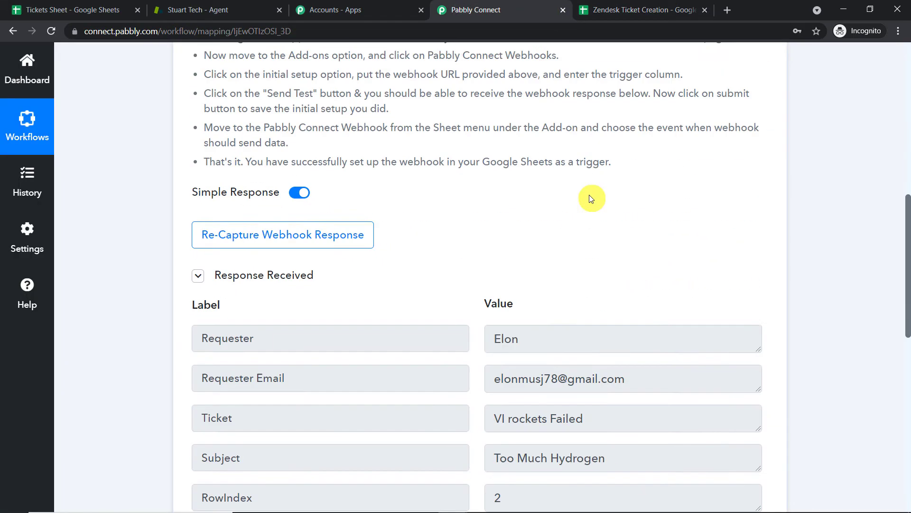
{"action": "scroll", "coordinate": [591, 199], "scroll_direction": "down", "scroll_amount": 3}
{"action": "left_click_drag", "start_coordinate": [559, 194], "coordinate": [160, 205]}
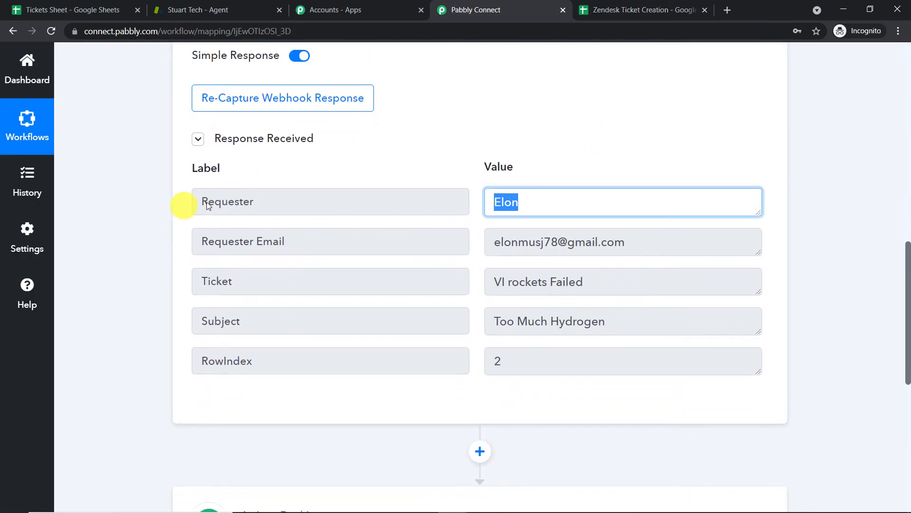
{"action": "left_click_drag", "start_coordinate": [641, 250], "coordinate": [435, 248]}
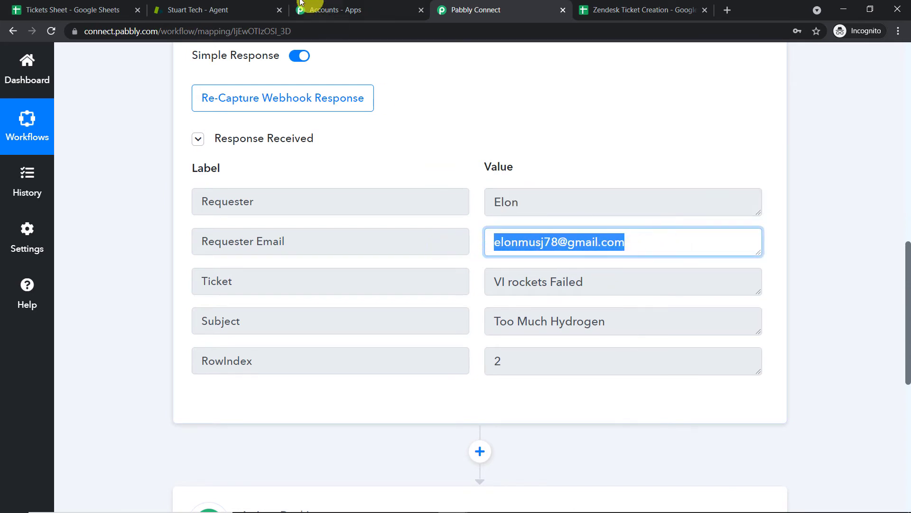
{"action": "left_click", "coordinate": [612, 10]}
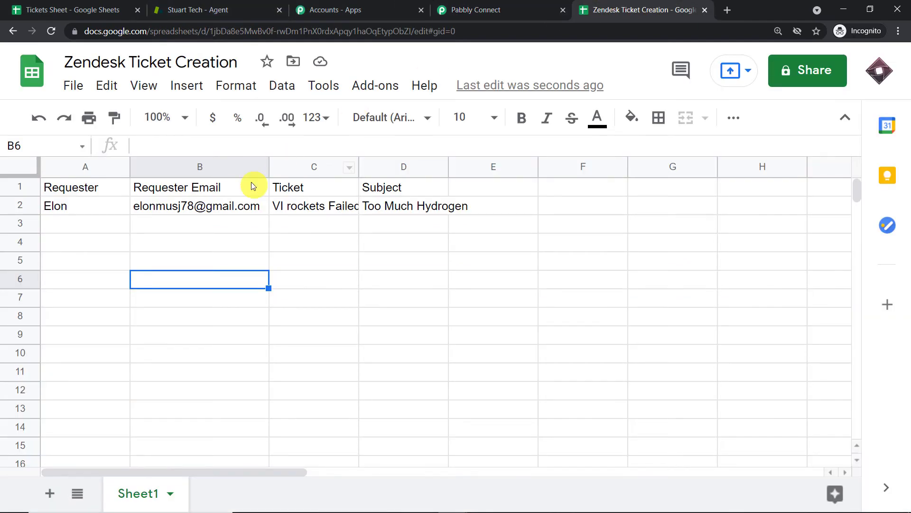
{"action": "left_click", "coordinate": [297, 207]}
{"action": "left_click", "coordinate": [484, 10]}
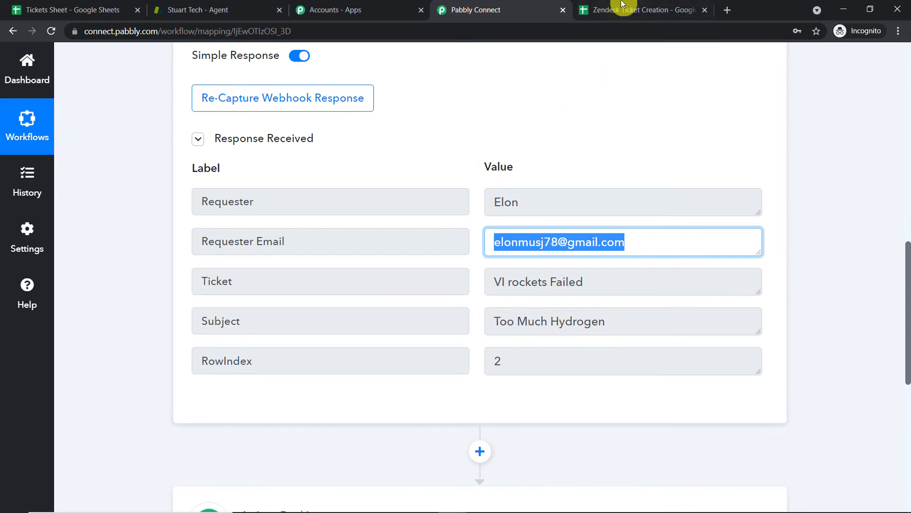
{"action": "left_click", "coordinate": [532, 362]}
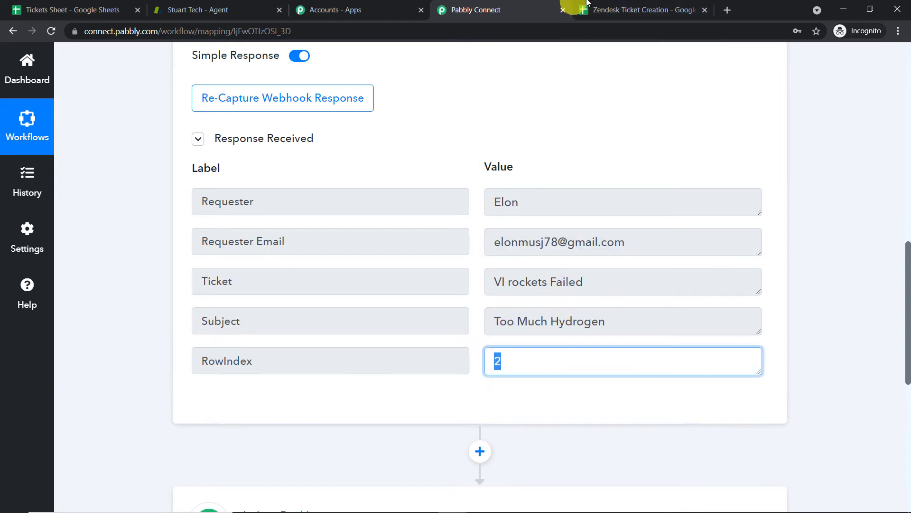
{"action": "left_click", "coordinate": [617, 10]}
{"action": "left_click", "coordinate": [20, 206]}
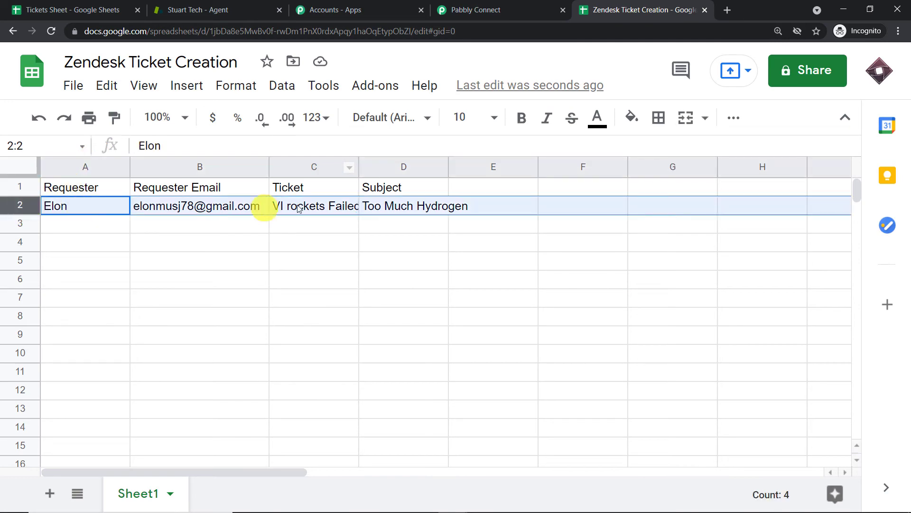
{"action": "left_click", "coordinate": [498, 12]}
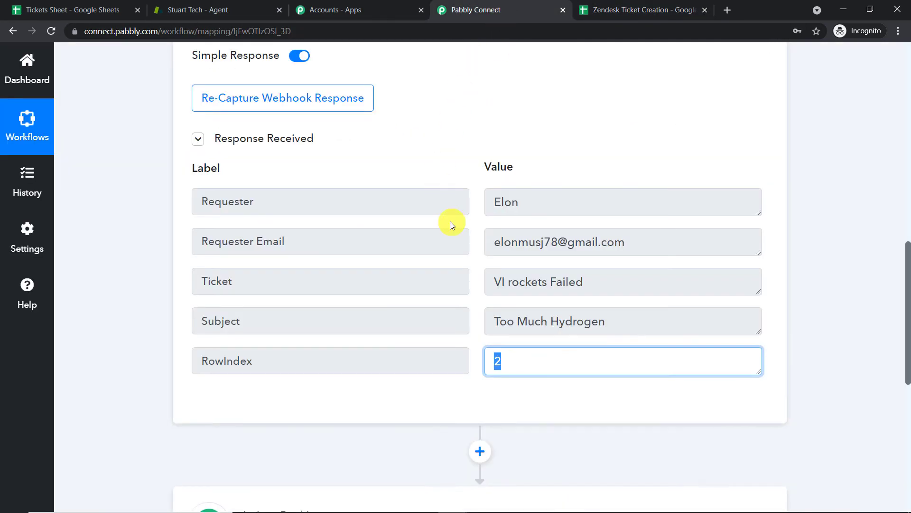
{"action": "scroll", "coordinate": [437, 198], "scroll_direction": "down", "scroll_amount": 4}
{"action": "scroll", "coordinate": [533, 246], "scroll_direction": "down", "scroll_amount": 3}
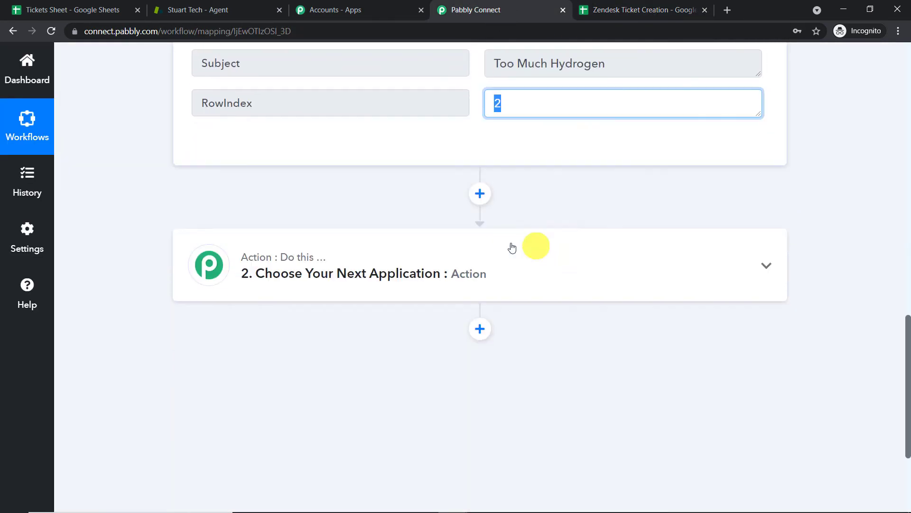
Search 'ze', choose Zendesk as the action app, and pick the Create Ticket event.
{"action": "left_click", "coordinate": [340, 234]}
{"action": "scroll", "coordinate": [334, 245], "scroll_direction": "down", "scroll_amount": 2}
{"action": "scroll", "coordinate": [334, 245], "scroll_direction": "down", "scroll_amount": 1}
{"action": "left_click", "coordinate": [289, 200]}
{"action": "type", "text": "zen"}
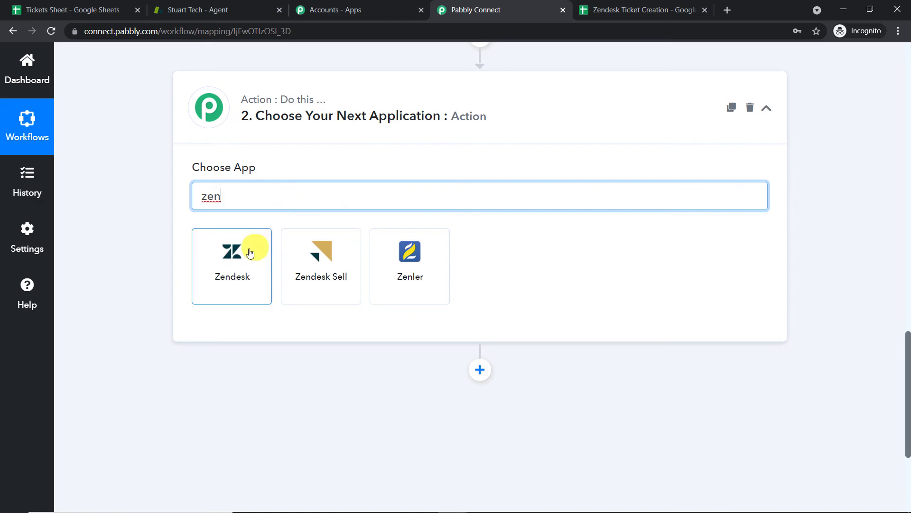
{"action": "left_click", "coordinate": [240, 257]}
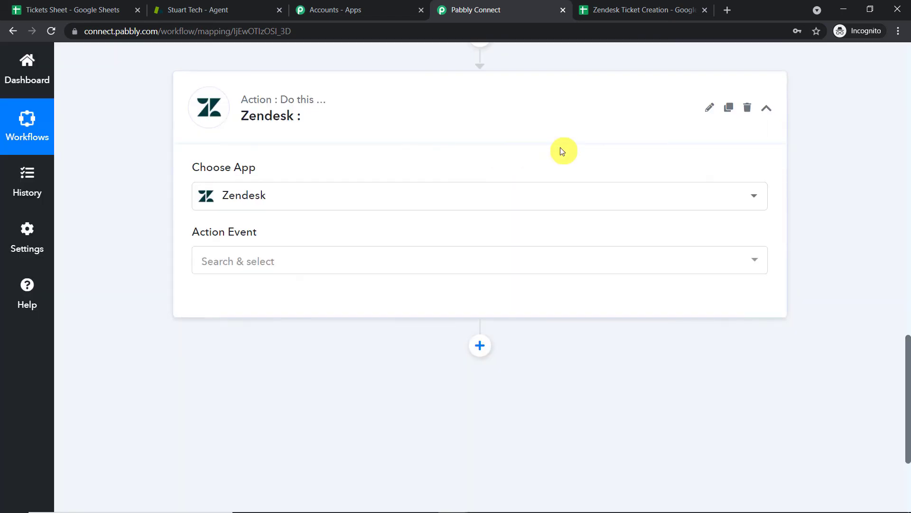
{"action": "left_click", "coordinate": [240, 261]}
{"action": "left_click", "coordinate": [282, 329]}
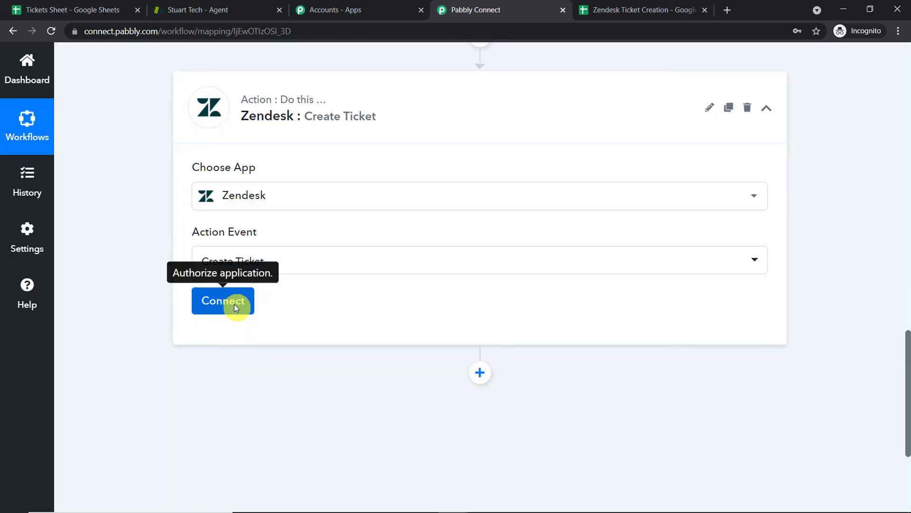
Add a new Zendesk connection and enter the account's username e-mail.
{"action": "left_click", "coordinate": [235, 306]}
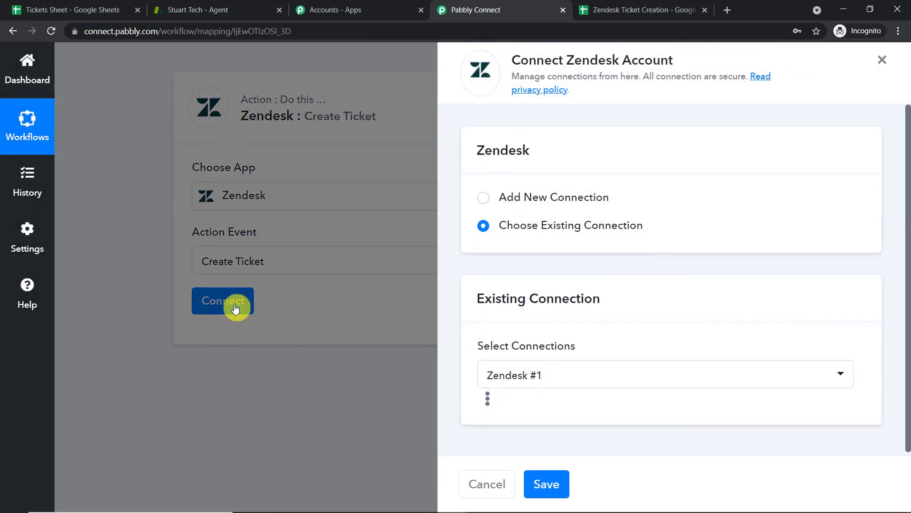
{"action": "left_click", "coordinate": [524, 198]}
{"action": "scroll", "coordinate": [538, 214], "scroll_direction": "down", "scroll_amount": 4}
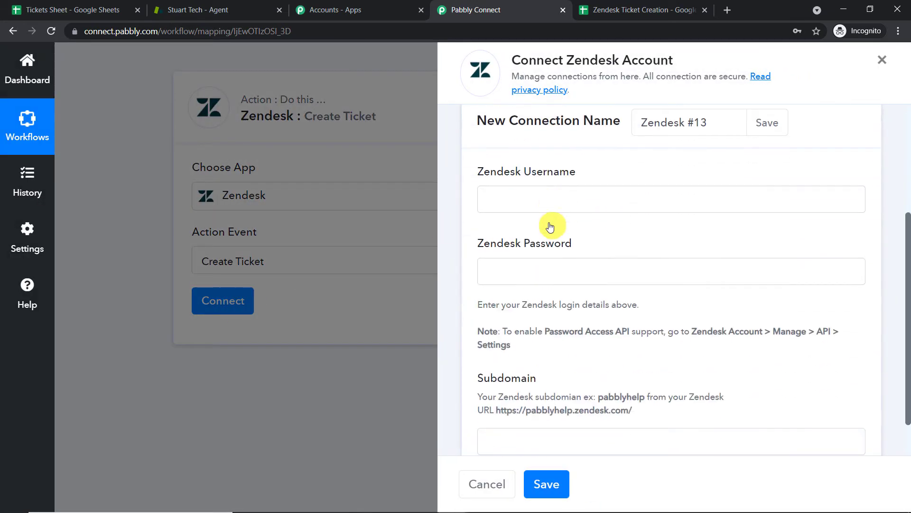
{"action": "left_click", "coordinate": [508, 201]}
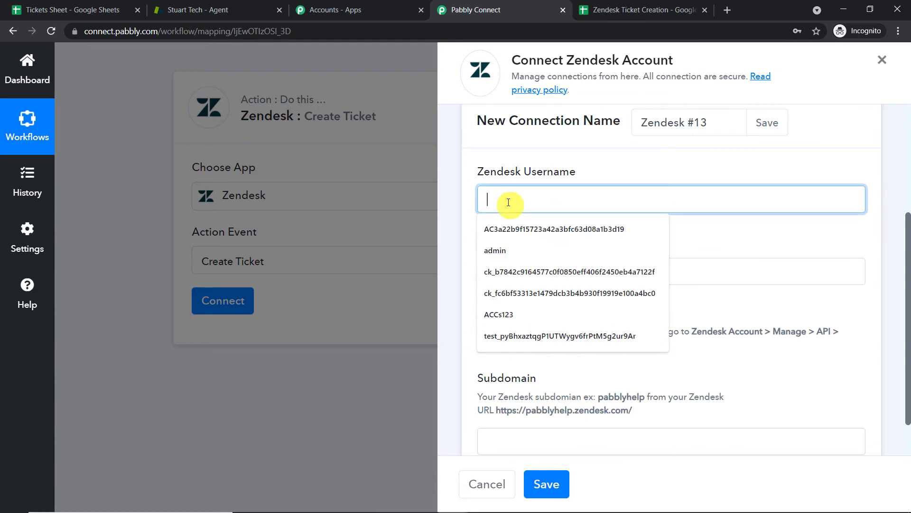
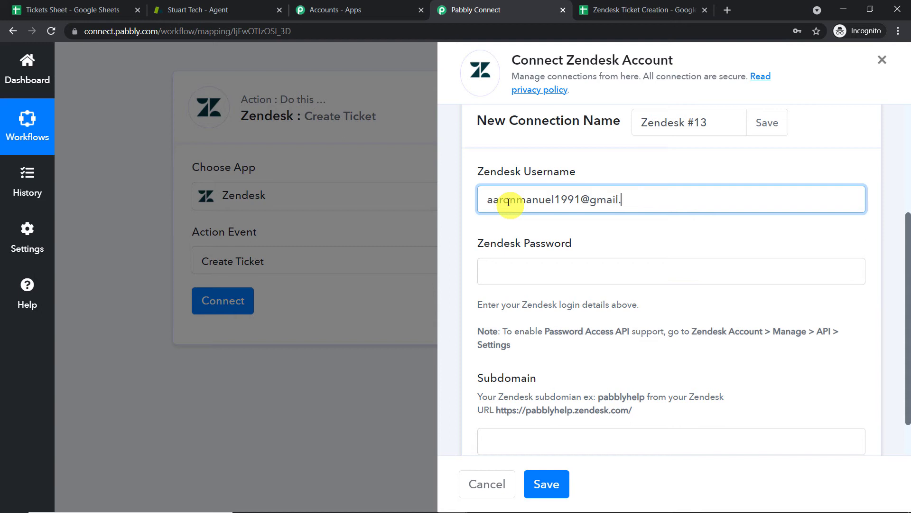
{"action": "left_click", "coordinate": [597, 170]}
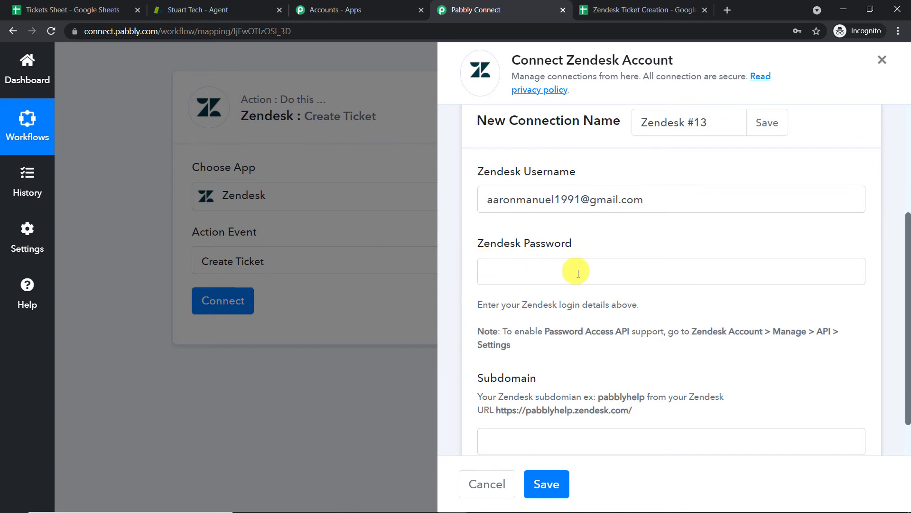
{"action": "left_click_drag", "start_coordinate": [631, 332], "coordinate": [544, 331]}
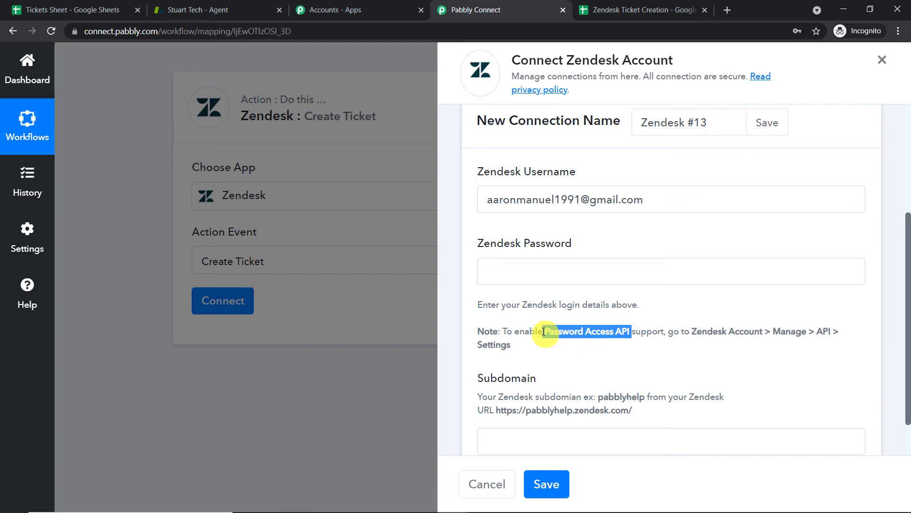
{"action": "left_click", "coordinate": [261, 5]}
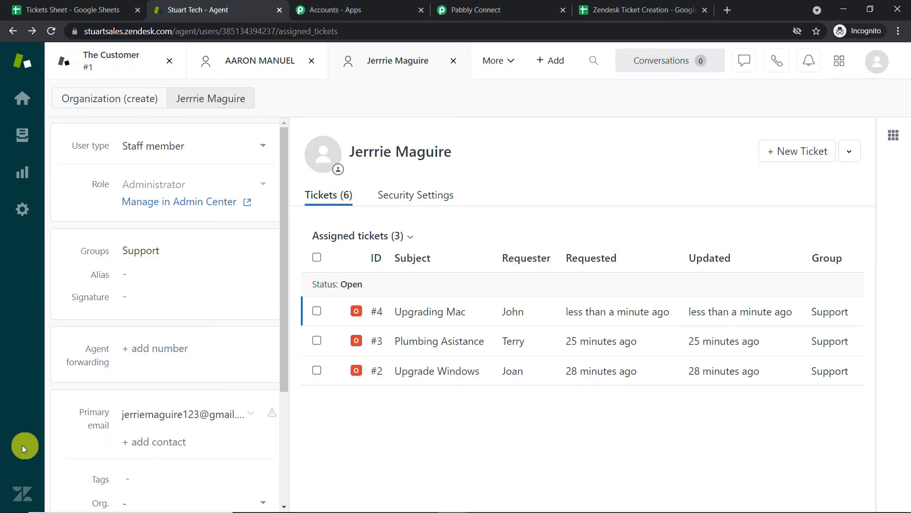
Confirm under Zendesk Admin > Channels > API that Password and Token access are enabled.
{"action": "left_click", "coordinate": [27, 224]}
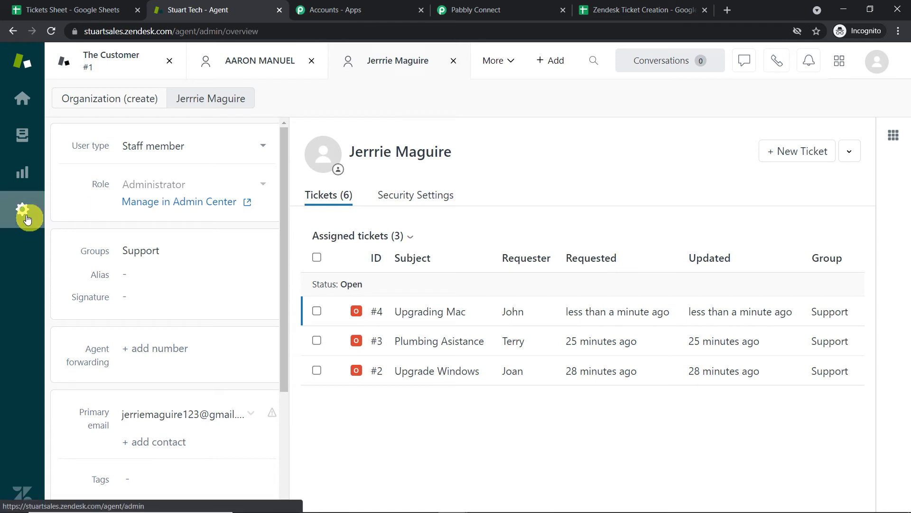
{"action": "scroll", "coordinate": [161, 277], "scroll_direction": "down", "scroll_amount": 6}
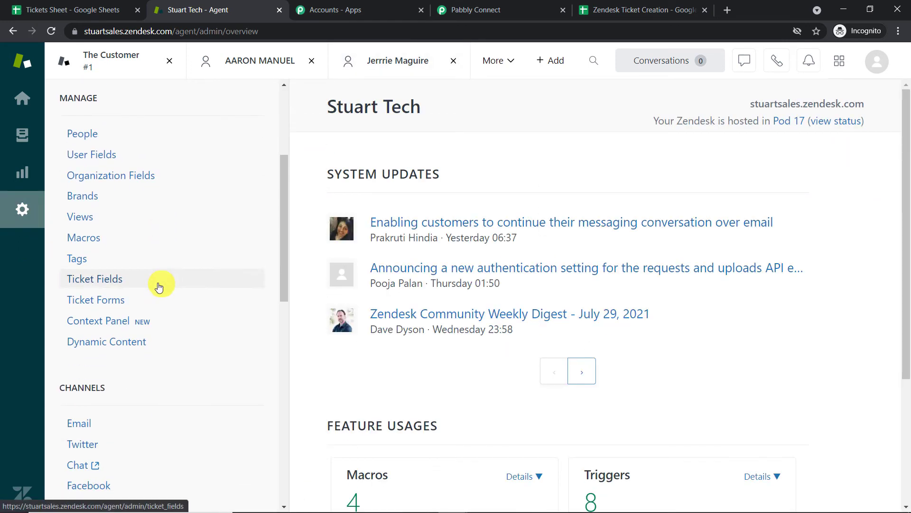
{"action": "scroll", "coordinate": [142, 273], "scroll_direction": "down", "scroll_amount": 4}
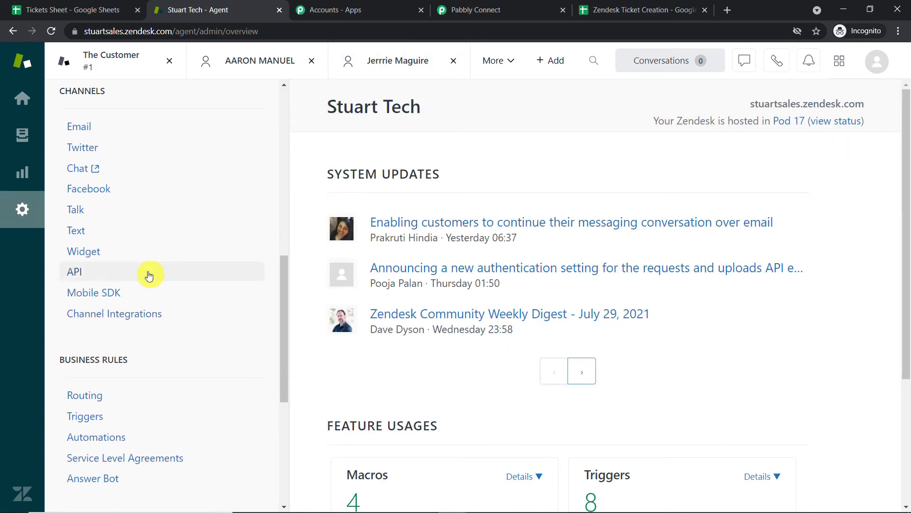
{"action": "left_click", "coordinate": [80, 274]}
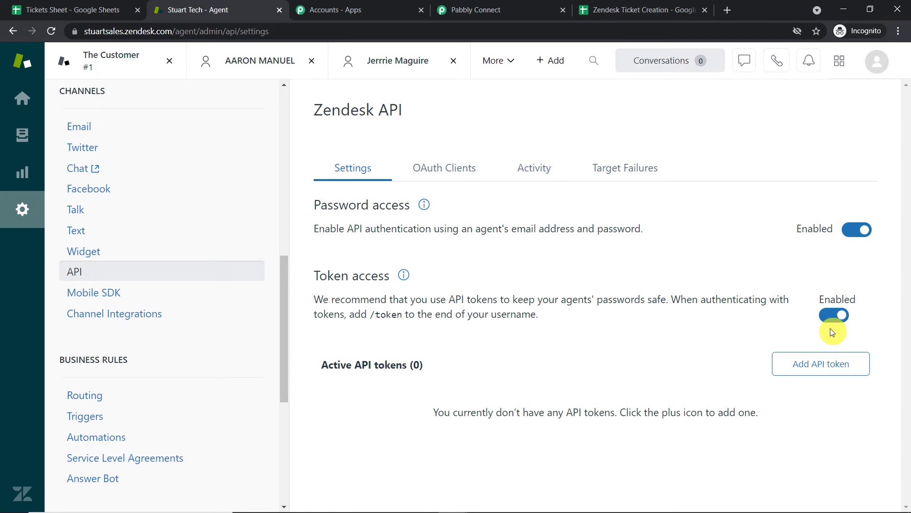
{"action": "left_click", "coordinate": [498, 5]}
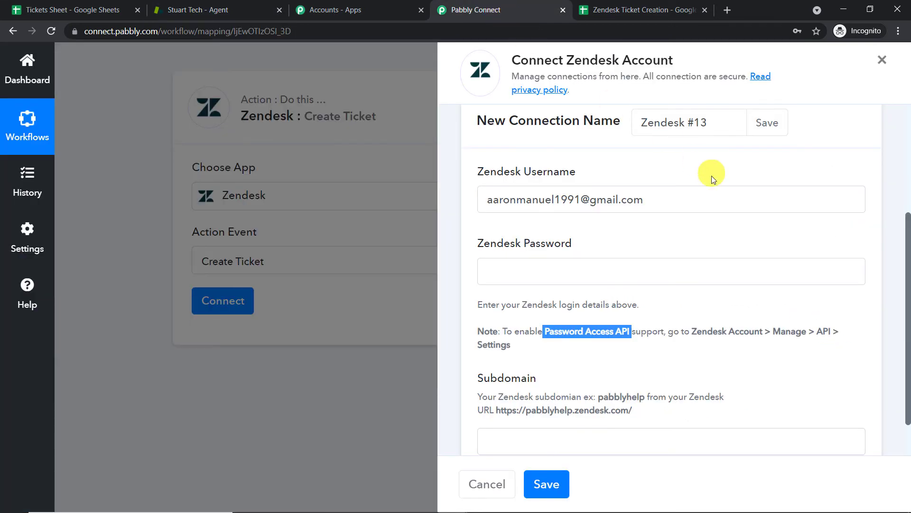
Enter the Zendesk account password in the new connection form, leaving Subdomain empty.
{"action": "left_click", "coordinate": [508, 268]}
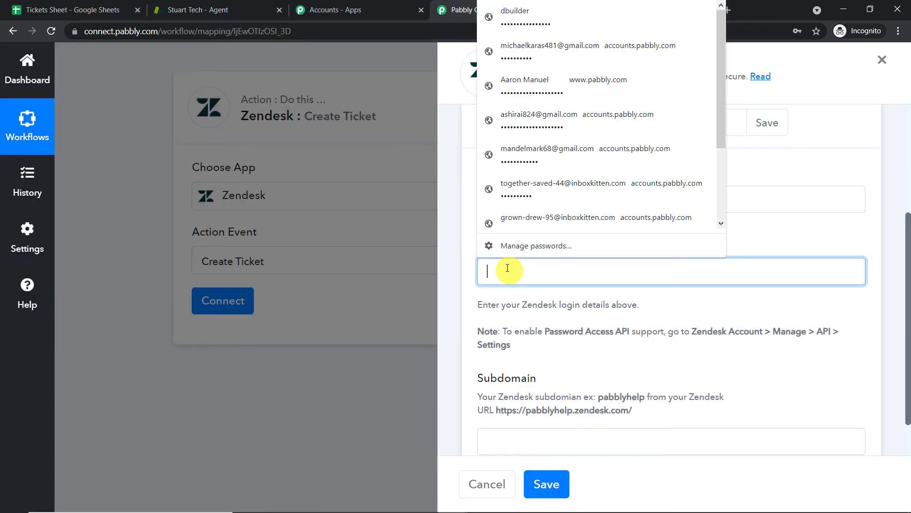
{"action": "type", "text": "•"}
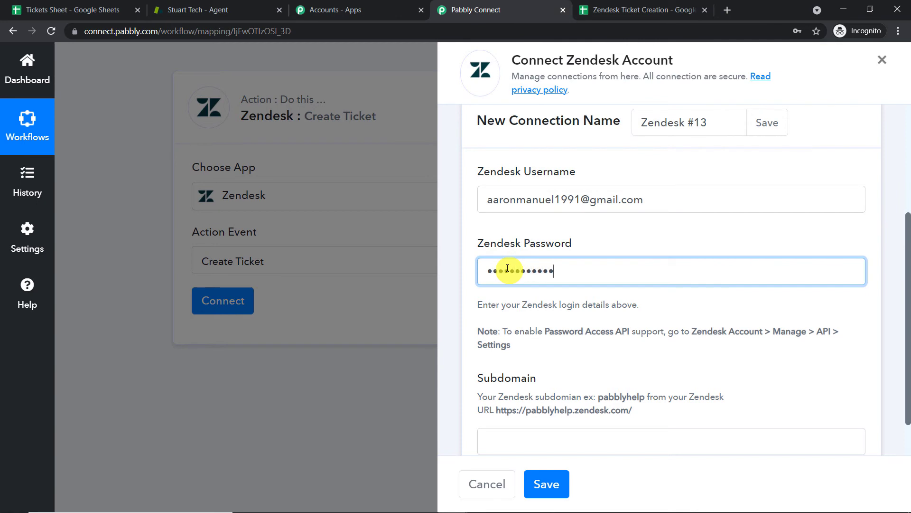
{"action": "scroll", "coordinate": [589, 254], "scroll_direction": "down", "scroll_amount": 1}
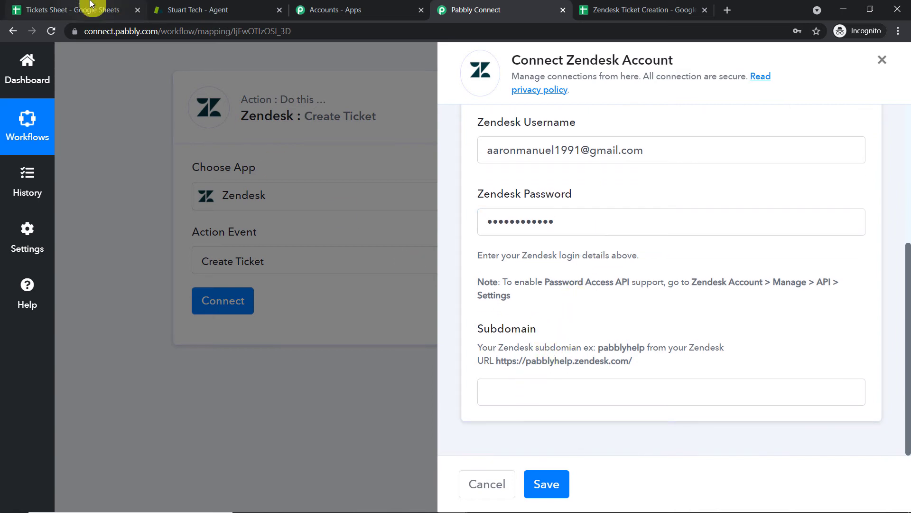
{"action": "left_click", "coordinate": [181, 5]}
Copy the subdomain 'stuartsales' from the Zendesk site address and paste it into the Subdomain field.
{"action": "left_click_drag", "start_coordinate": [122, 31], "coordinate": [84, 27]}
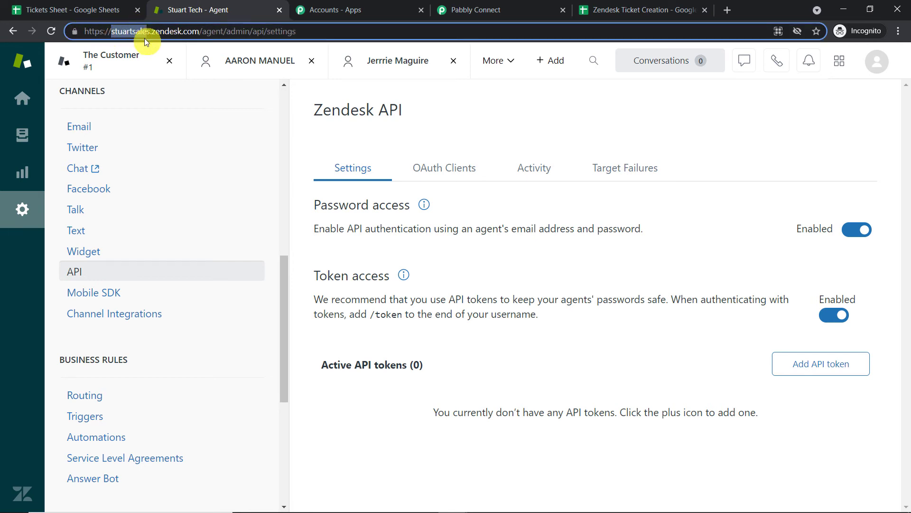
{"action": "left_click_drag", "start_coordinate": [150, 31], "coordinate": [114, 31]}
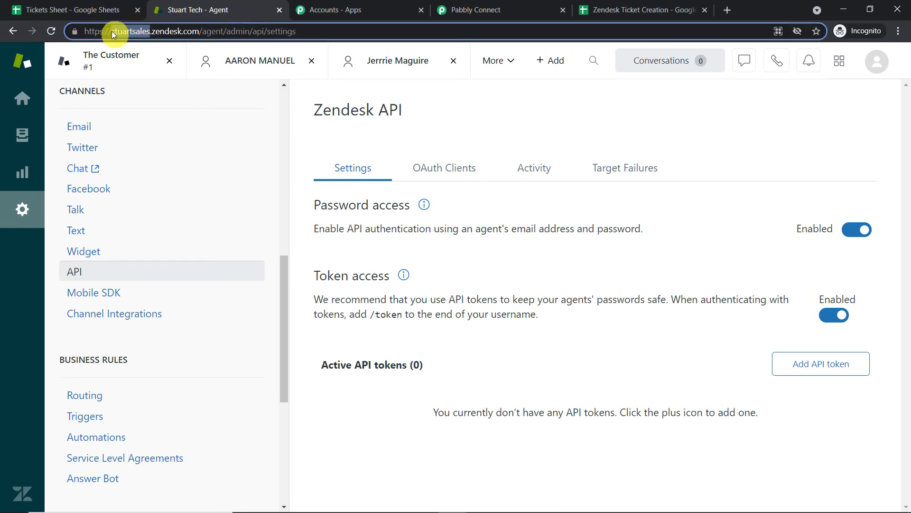
{"action": "right_click", "coordinate": [120, 33]}
{"action": "left_click", "coordinate": [160, 98]}
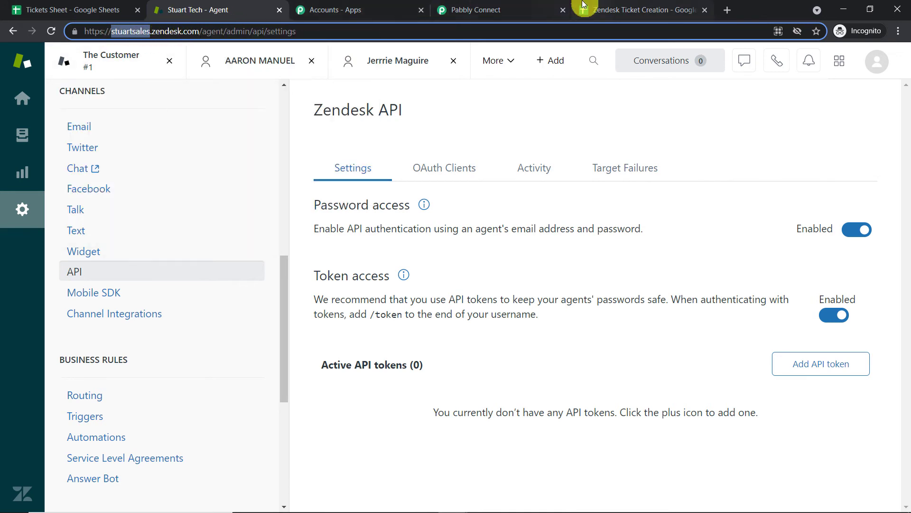
{"action": "left_click", "coordinate": [545, 9]}
{"action": "left_click", "coordinate": [521, 397]}
{"action": "right_click", "coordinate": [521, 396]}
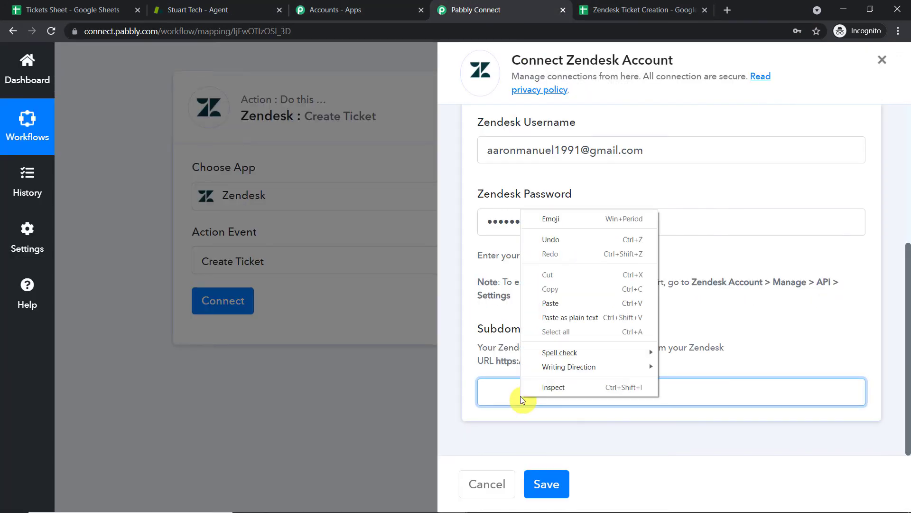
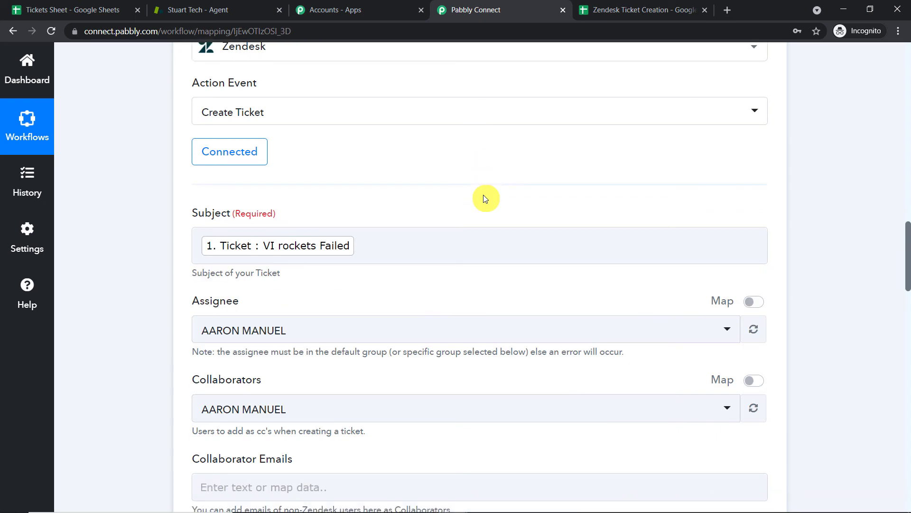
Pick a different assignee and collaborator, keeping Support as the ticket group.
{"action": "left_click", "coordinate": [339, 240]}
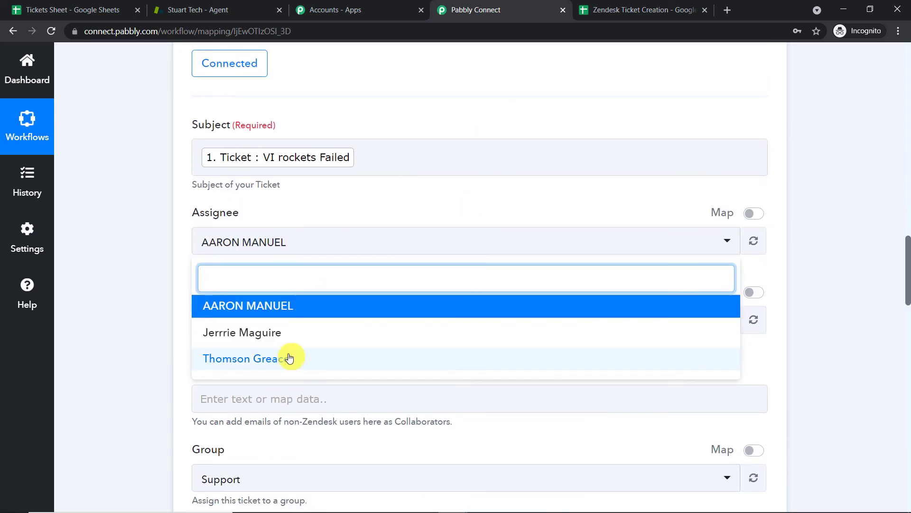
{"action": "left_click", "coordinate": [294, 357]}
{"action": "scroll", "coordinate": [364, 300], "scroll_direction": "down", "scroll_amount": 2}
{"action": "left_click", "coordinate": [341, 206]}
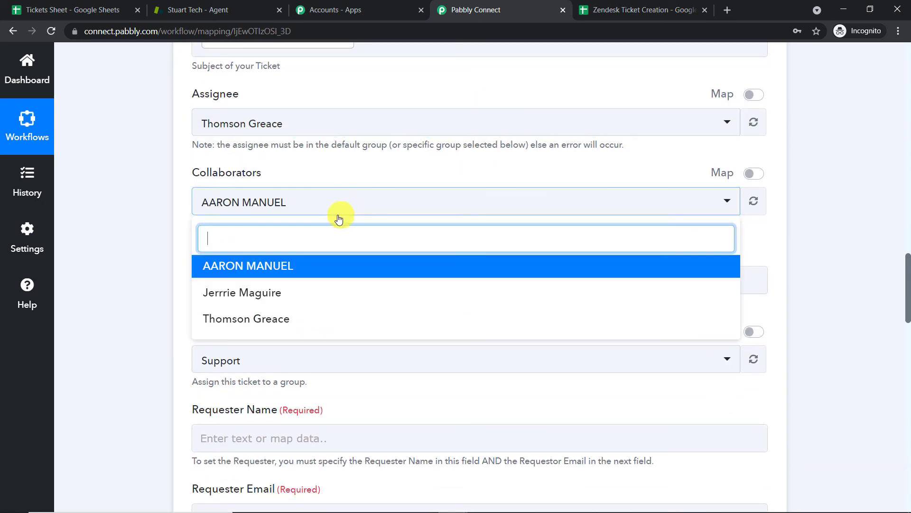
{"action": "left_click", "coordinate": [313, 294]}
{"action": "scroll", "coordinate": [389, 217], "scroll_direction": "down", "scroll_amount": 3}
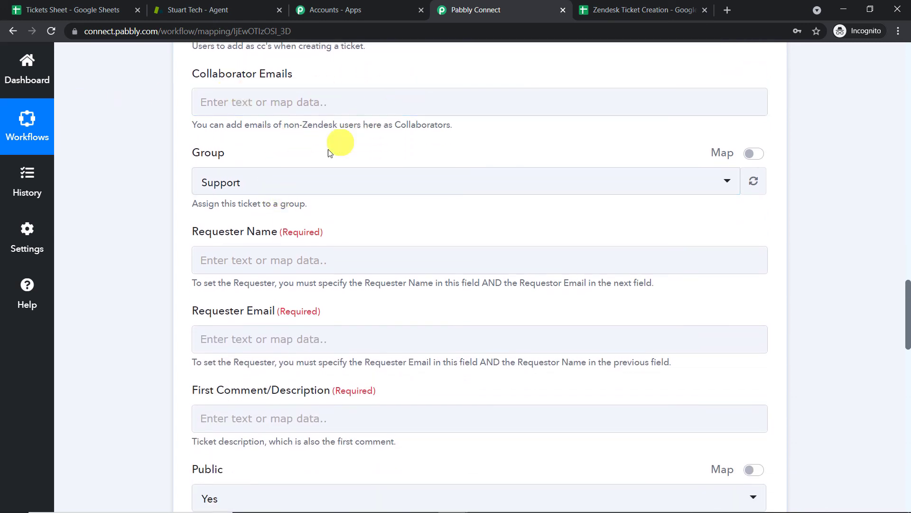
{"action": "left_click", "coordinate": [248, 185]}
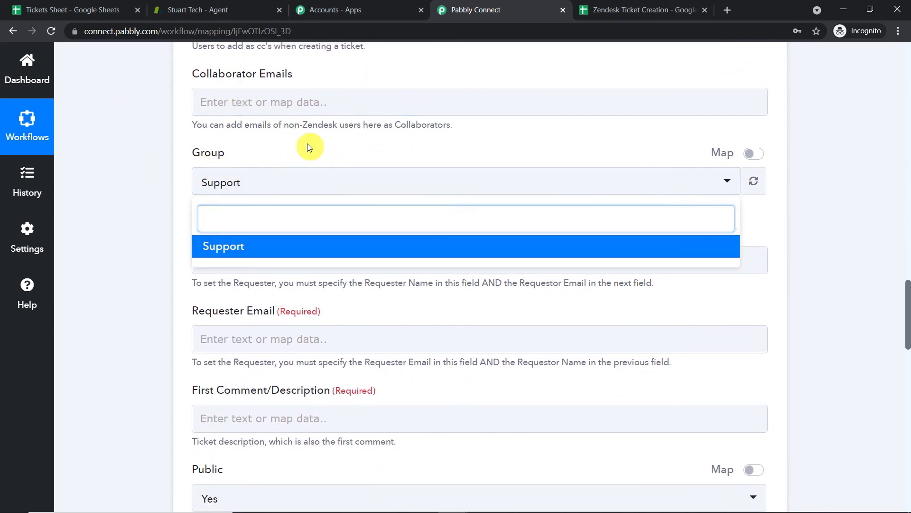
{"action": "left_click", "coordinate": [306, 147]}
Map the sheet's Requester and Requester Email columns into Requester Name and Requester Email.
{"action": "scroll", "coordinate": [308, 178], "scroll_direction": "down", "scroll_amount": 3}
{"action": "left_click", "coordinate": [250, 137]}
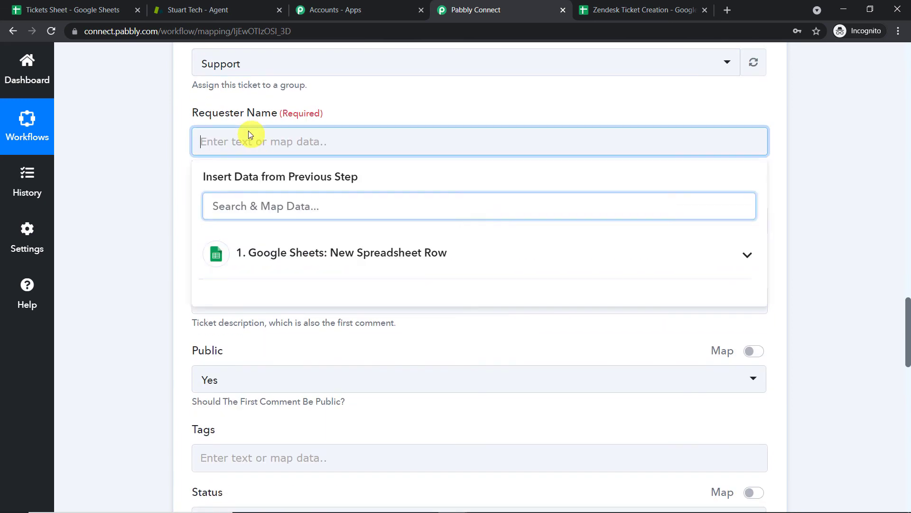
{"action": "left_click", "coordinate": [285, 250]}
{"action": "left_click", "coordinate": [280, 290]}
{"action": "scroll", "coordinate": [350, 162], "scroll_direction": "down", "scroll_amount": 1}
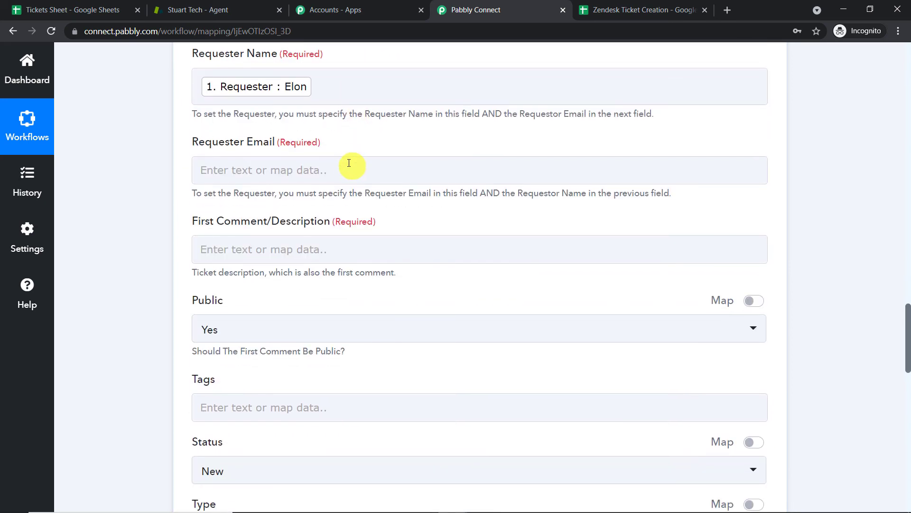
{"action": "left_click", "coordinate": [349, 166]}
{"action": "left_click", "coordinate": [327, 275]}
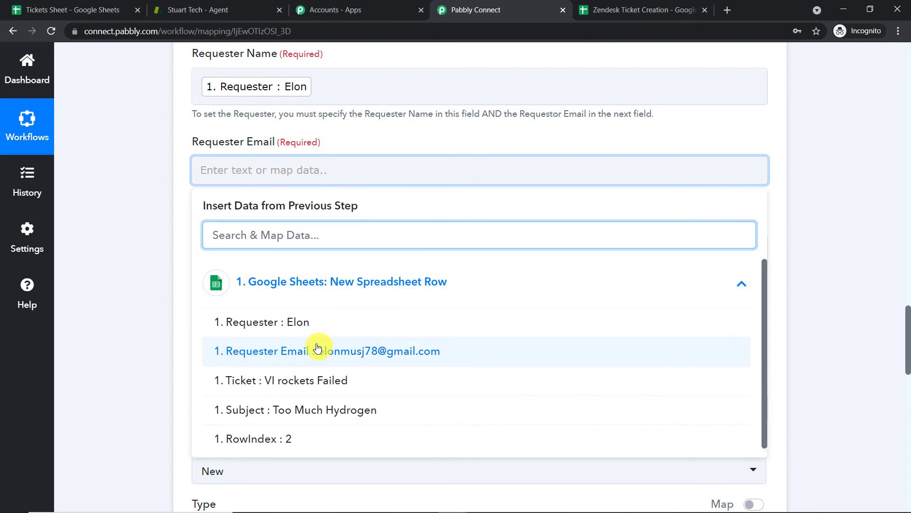
{"action": "left_click", "coordinate": [320, 349]}
{"action": "left_click", "coordinate": [422, 142]}
Map the sheet's Subject column into the First Comment/Description field.
{"action": "scroll", "coordinate": [422, 141], "scroll_direction": "down", "scroll_amount": 1}
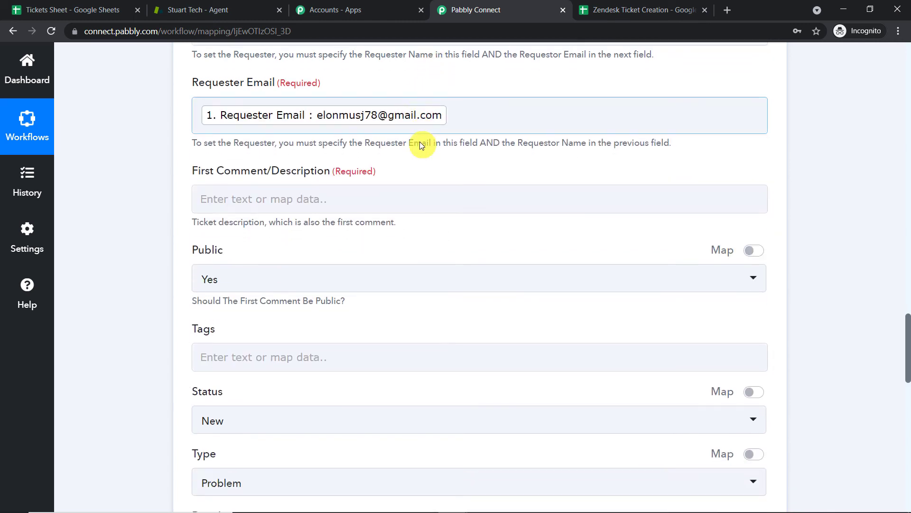
{"action": "left_click", "coordinate": [337, 198]}
{"action": "left_click", "coordinate": [327, 312]}
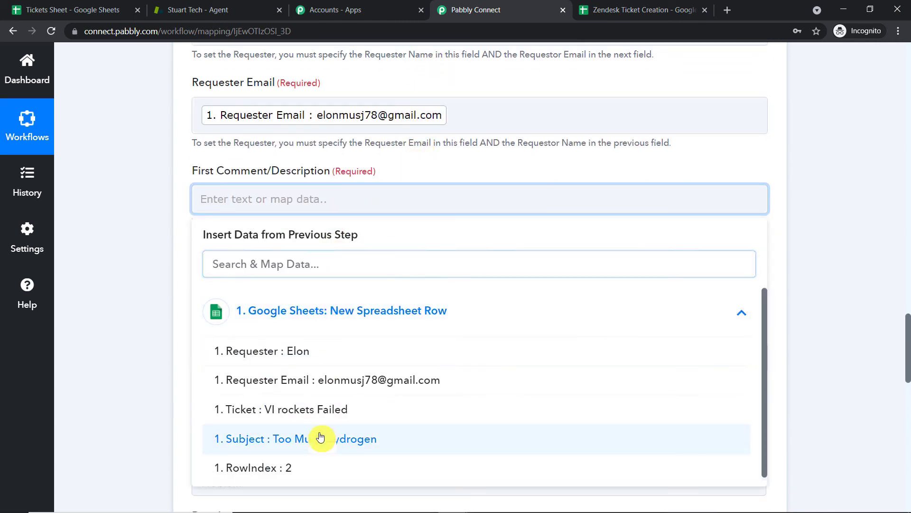
{"action": "left_click", "coordinate": [319, 437]}
{"action": "left_click", "coordinate": [419, 162]}
{"action": "scroll", "coordinate": [419, 161], "scroll_direction": "down", "scroll_amount": 5}
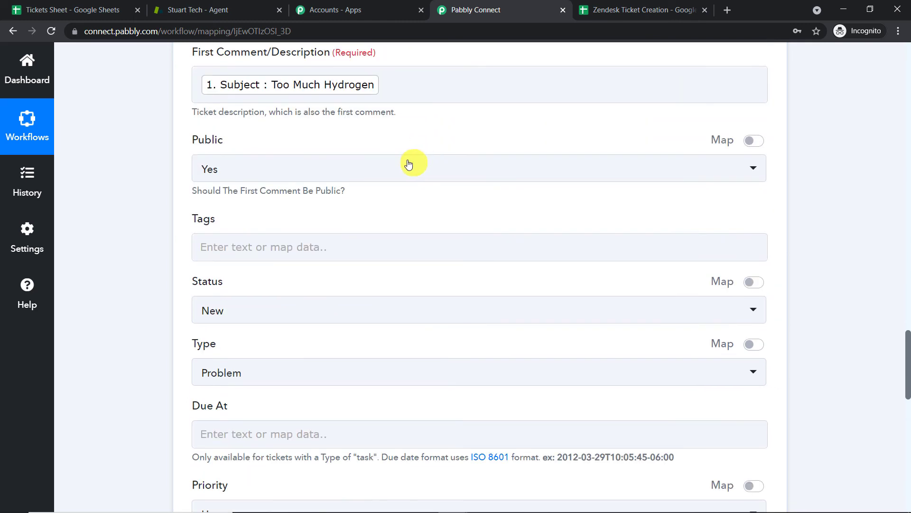
{"action": "scroll", "coordinate": [378, 175], "scroll_direction": "down", "scroll_amount": 5}
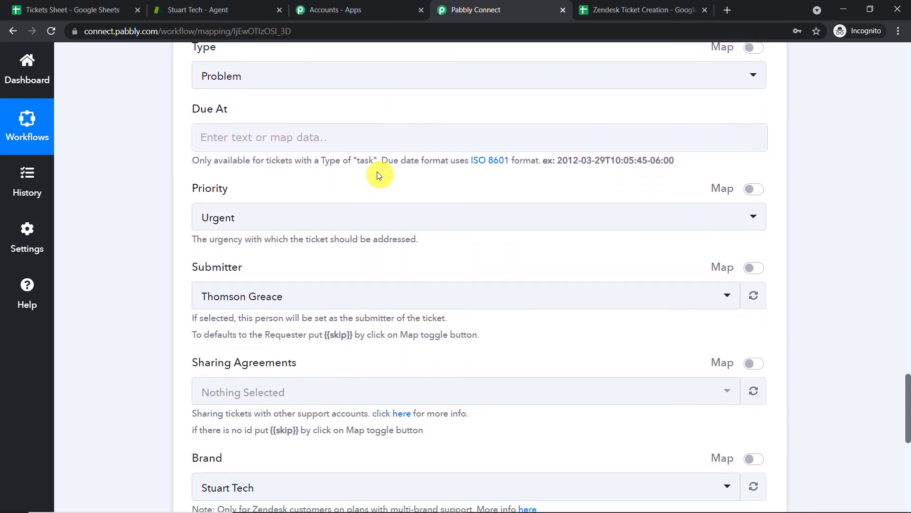
{"action": "scroll", "coordinate": [378, 175], "scroll_direction": "down", "scroll_amount": 1}
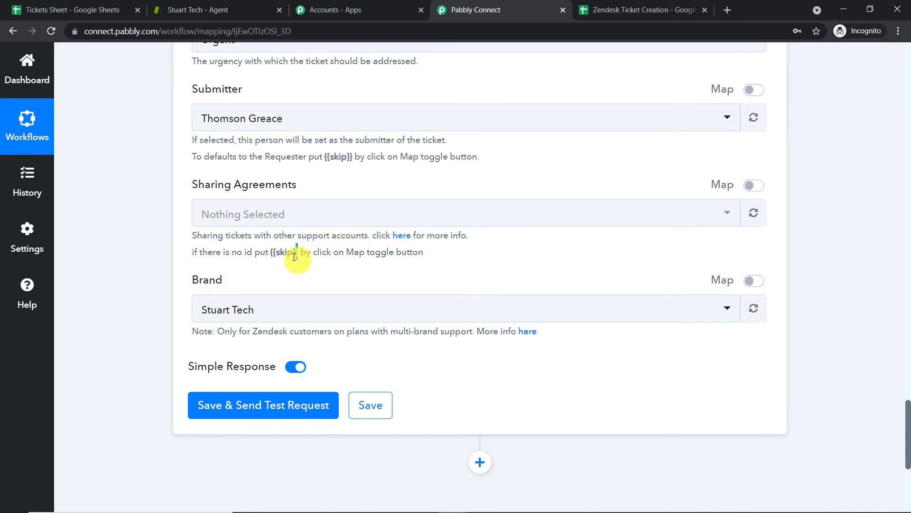
Copy {{skip}} from the help note, switch Sharing Agreements to mapped input, and paste it in.
{"action": "right_click", "coordinate": [279, 256]}
{"action": "left_click", "coordinate": [289, 262]}
{"action": "left_click", "coordinate": [240, 213]}
{"action": "right_click", "coordinate": [240, 213]}
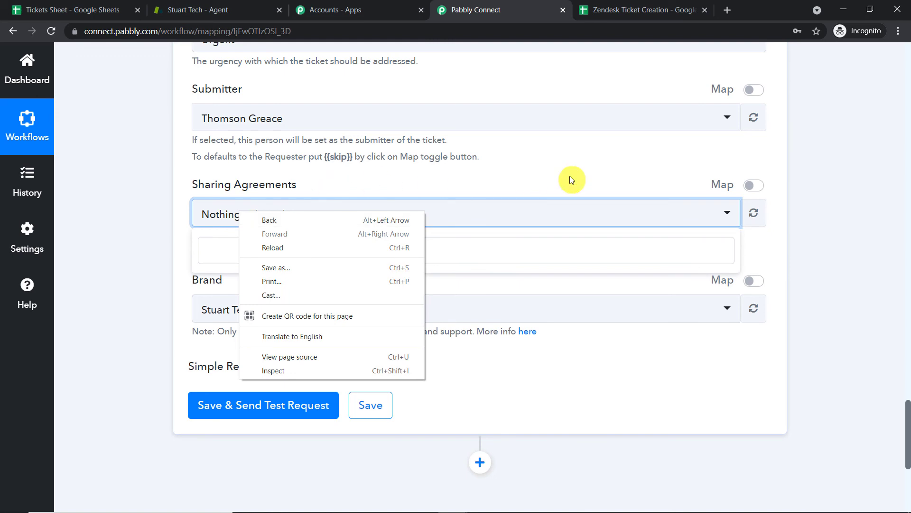
{"action": "left_click", "coordinate": [656, 173]}
{"action": "left_click", "coordinate": [755, 189]}
{"action": "left_click", "coordinate": [258, 213]}
{"action": "right_click", "coordinate": [258, 214]}
{"action": "left_click", "coordinate": [288, 307]}
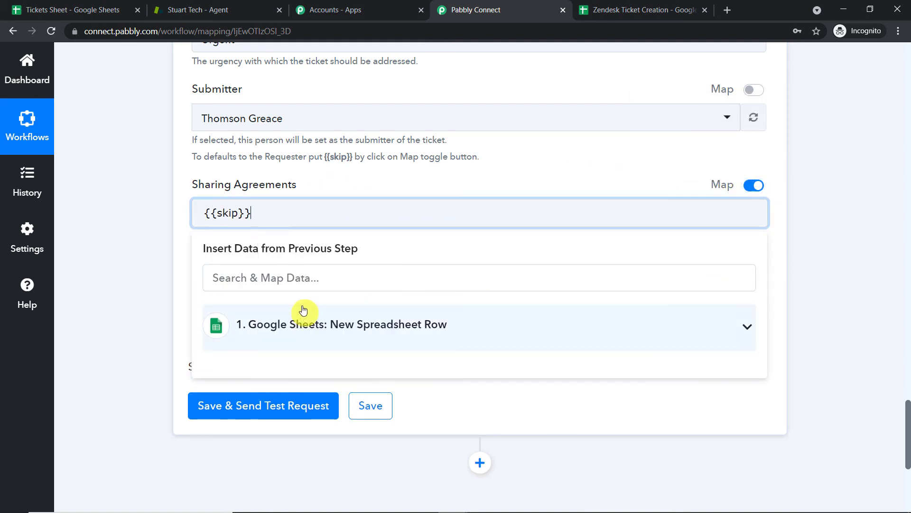
{"action": "left_click", "coordinate": [425, 171]}
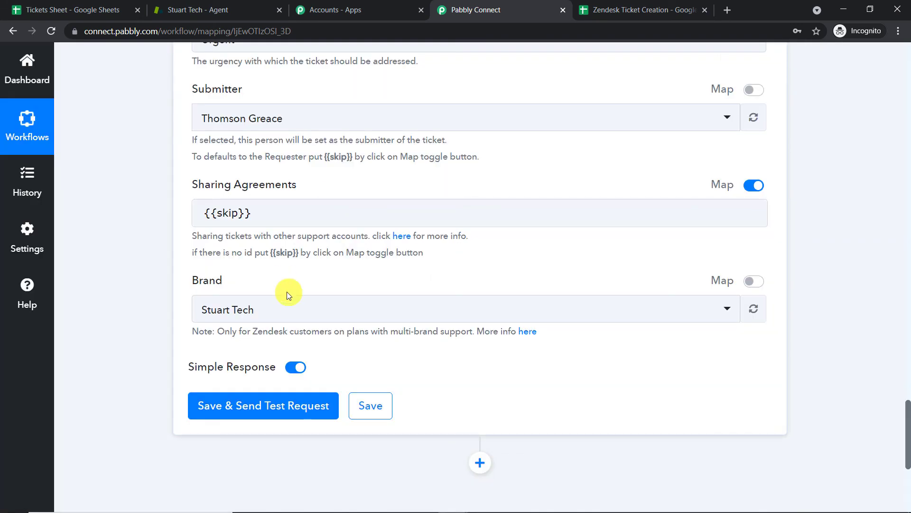
Open the Brand list and check the Zendesk admin page before returning to the workflow.
{"action": "left_click", "coordinate": [284, 313]}
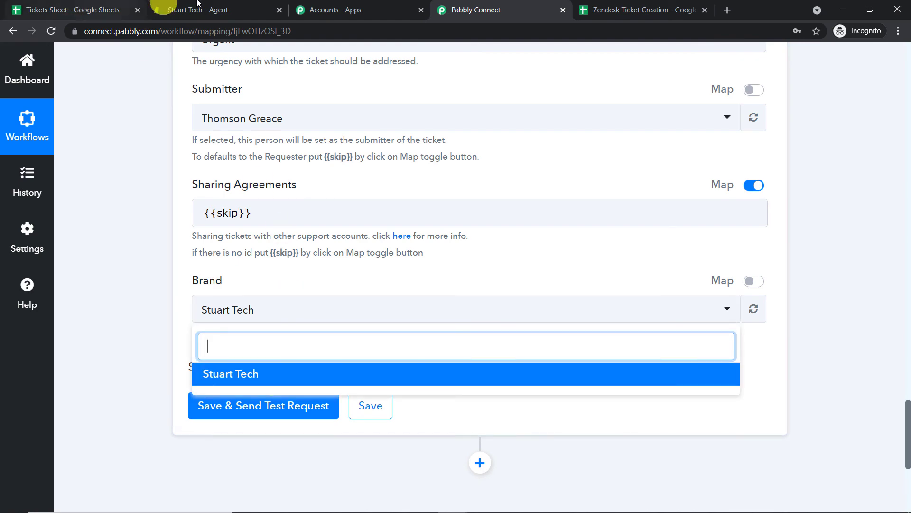
{"action": "left_click", "coordinate": [221, 6]}
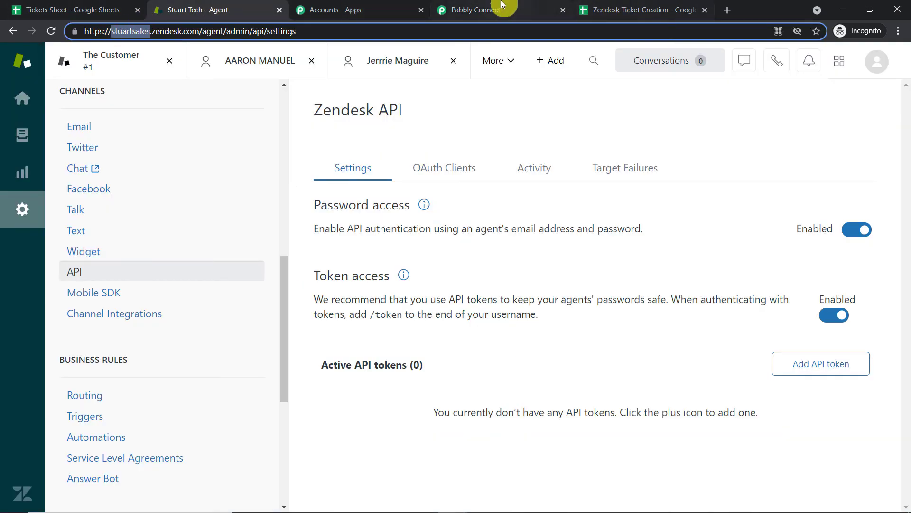
{"action": "left_click", "coordinate": [498, 9]}
Keep Stuart Tech as the brand and Urgent as the ticket priority.
{"action": "left_click", "coordinate": [403, 274]}
{"action": "scroll", "coordinate": [395, 264], "scroll_direction": "up", "scroll_amount": 5}
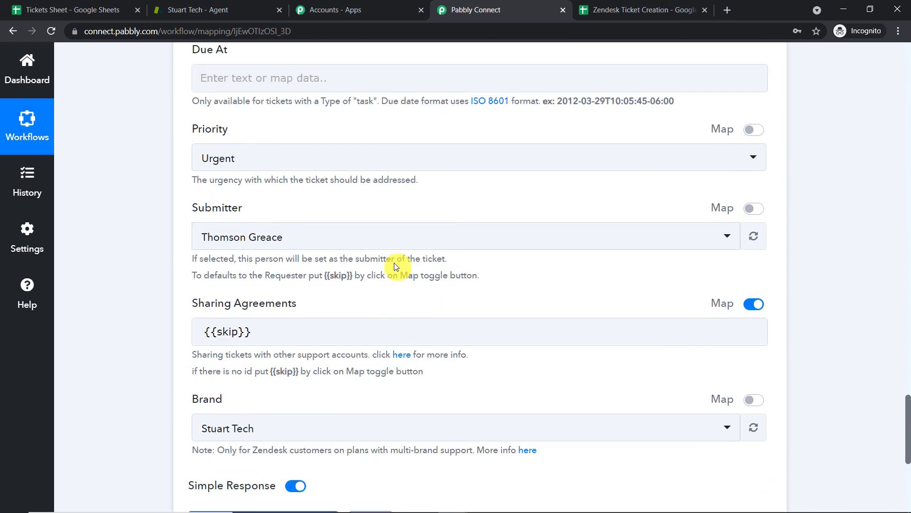
{"action": "left_click", "coordinate": [240, 280]}
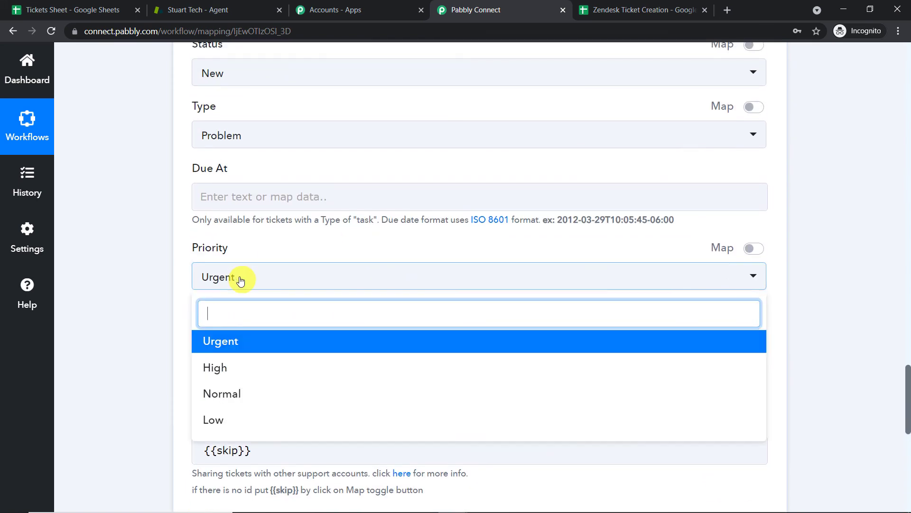
{"action": "left_click", "coordinate": [289, 249]}
Review the Create Ticket fields, then save and send the test request, returning ticket ID 5.
{"action": "scroll", "coordinate": [289, 237], "scroll_direction": "up", "scroll_amount": 1}
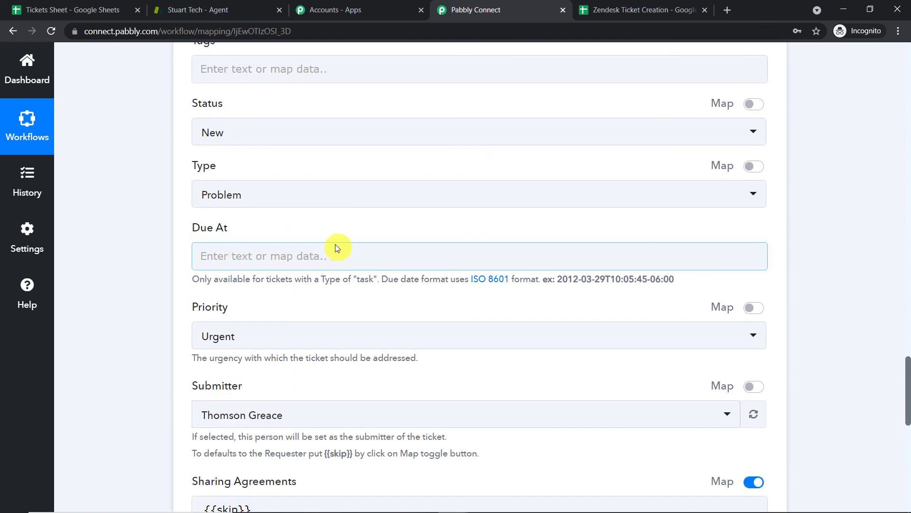
{"action": "scroll", "coordinate": [335, 244], "scroll_direction": "up", "scroll_amount": 2}
{"action": "scroll", "coordinate": [242, 248], "scroll_direction": "up", "scroll_amount": 2}
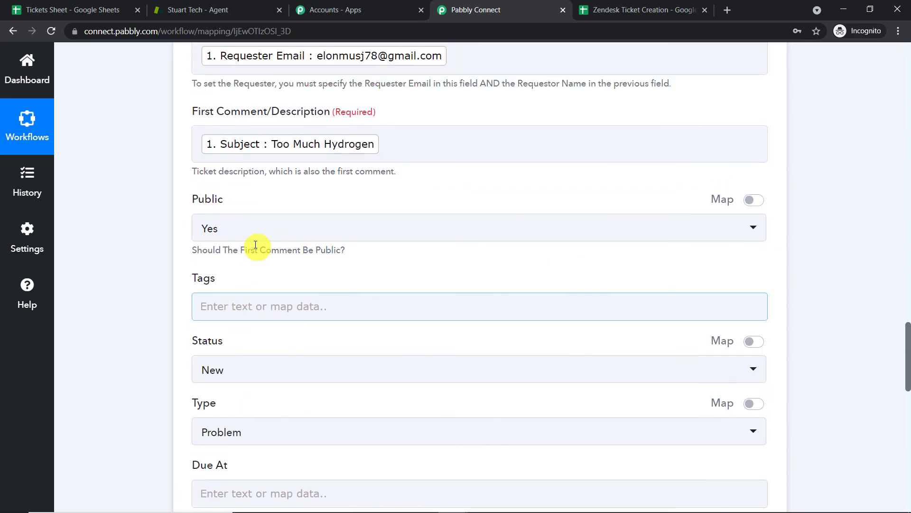
{"action": "scroll", "coordinate": [271, 243], "scroll_direction": "up", "scroll_amount": 6}
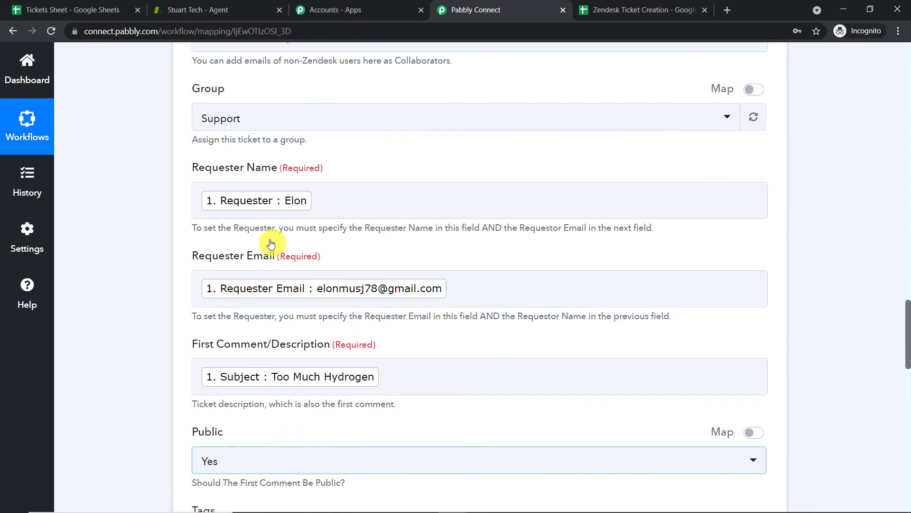
{"action": "scroll", "coordinate": [271, 243], "scroll_direction": "down", "scroll_amount": 4}
{"action": "scroll", "coordinate": [256, 361], "scroll_direction": "down", "scroll_amount": 1}
{"action": "scroll", "coordinate": [280, 347], "scroll_direction": "down", "scroll_amount": 3}
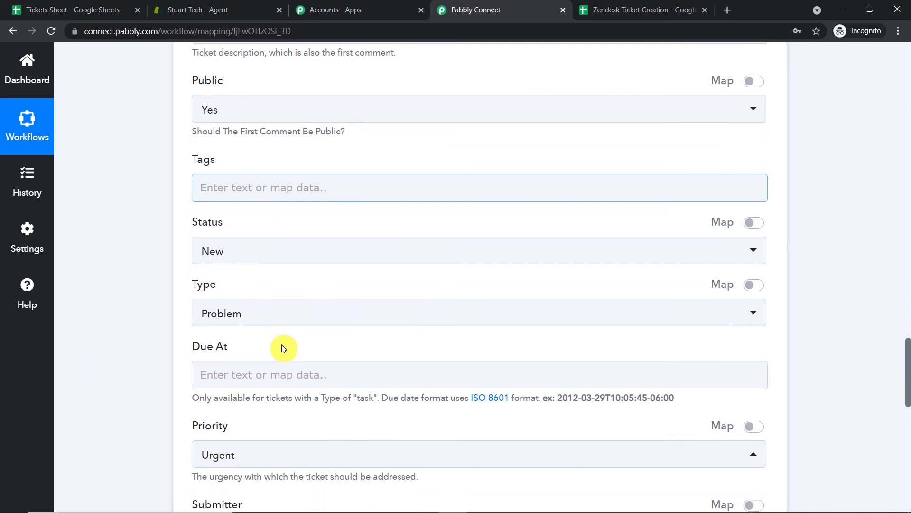
{"action": "scroll", "coordinate": [309, 270], "scroll_direction": "up", "scroll_amount": 5}
{"action": "scroll", "coordinate": [308, 268], "scroll_direction": "up", "scroll_amount": 3}
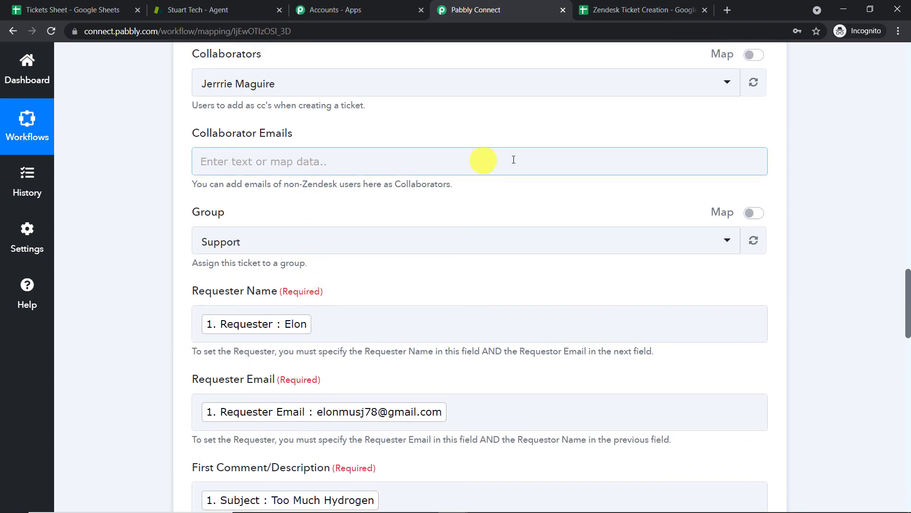
{"action": "scroll", "coordinate": [491, 159], "scroll_direction": "down", "scroll_amount": 3}
{"action": "scroll", "coordinate": [491, 159], "scroll_direction": "down", "scroll_amount": 4}
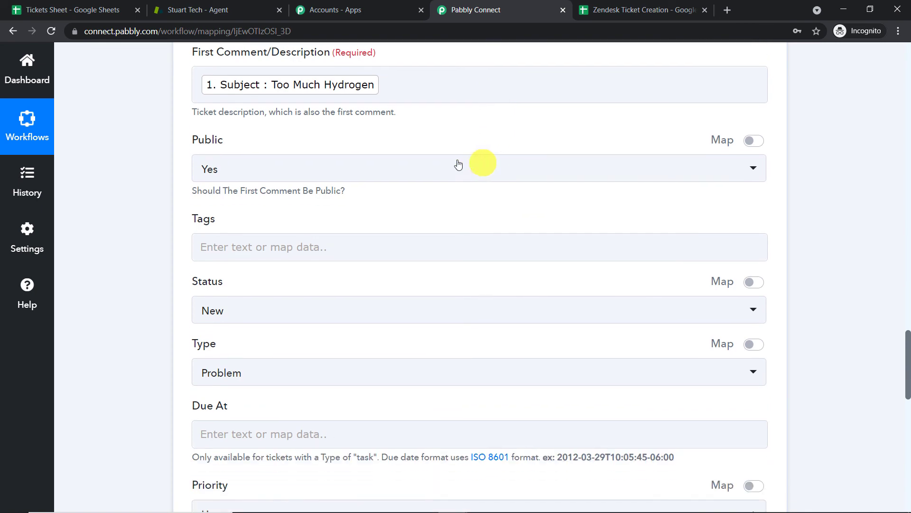
{"action": "scroll", "coordinate": [423, 167], "scroll_direction": "down", "scroll_amount": 4}
{"action": "scroll", "coordinate": [421, 168], "scroll_direction": "down", "scroll_amount": 8}
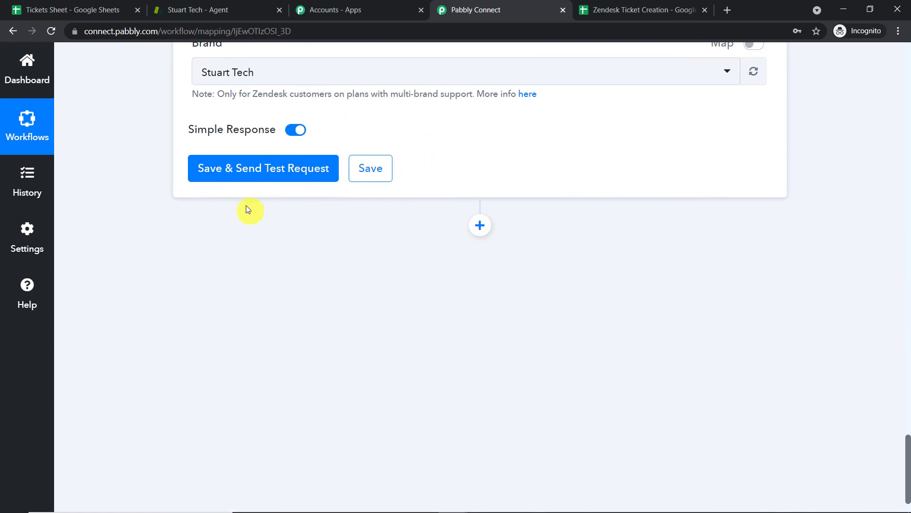
{"action": "left_click", "coordinate": [255, 170]}
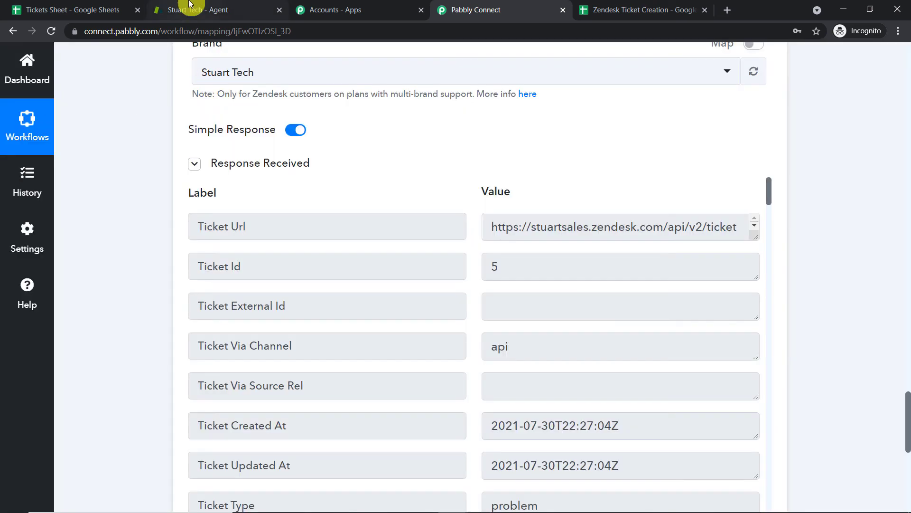
In Zendesk, look over the home page and the assigned agent's user page and tickets.
{"action": "left_click", "coordinate": [189, 9]}
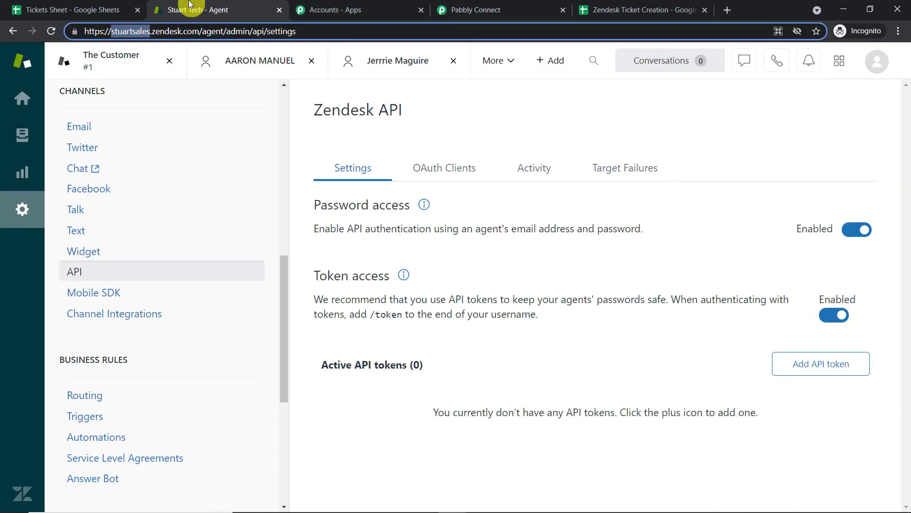
{"action": "left_click", "coordinate": [25, 101]}
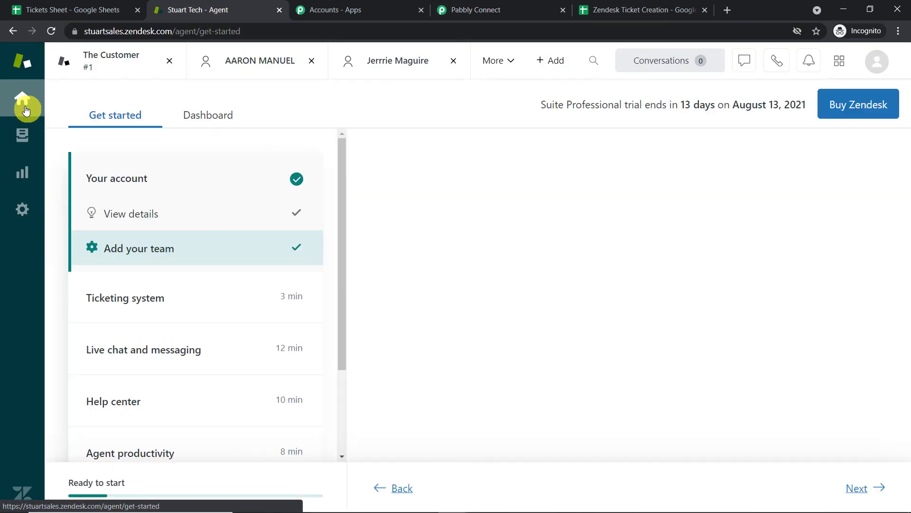
{"action": "left_click", "coordinate": [412, 63]}
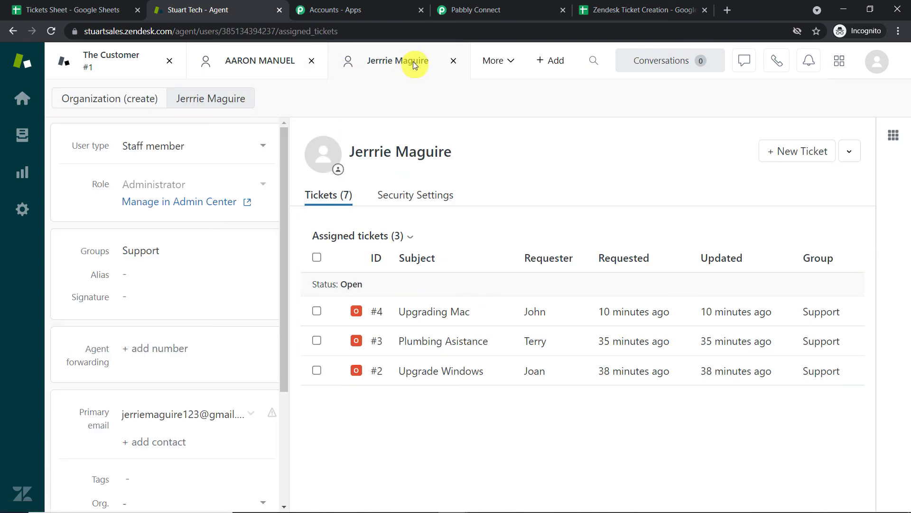
{"action": "left_click", "coordinate": [507, 64]}
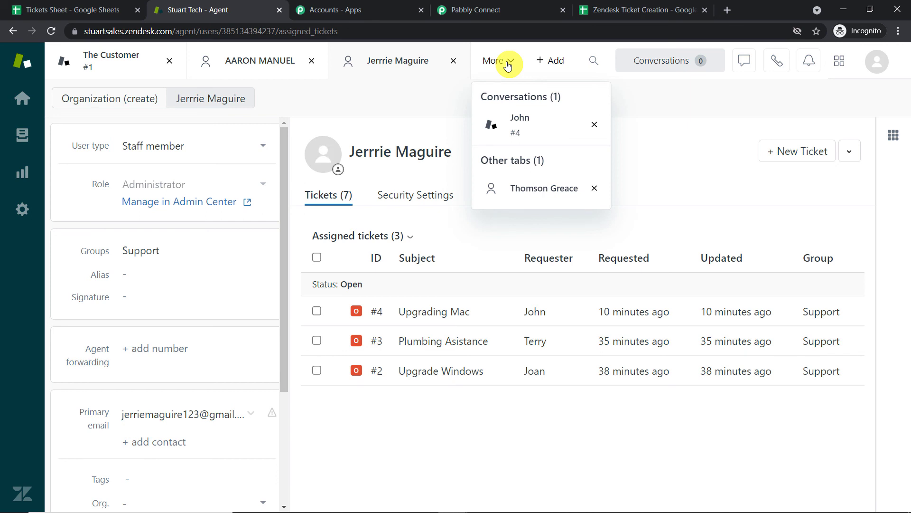
{"action": "key", "text": "Escape"}
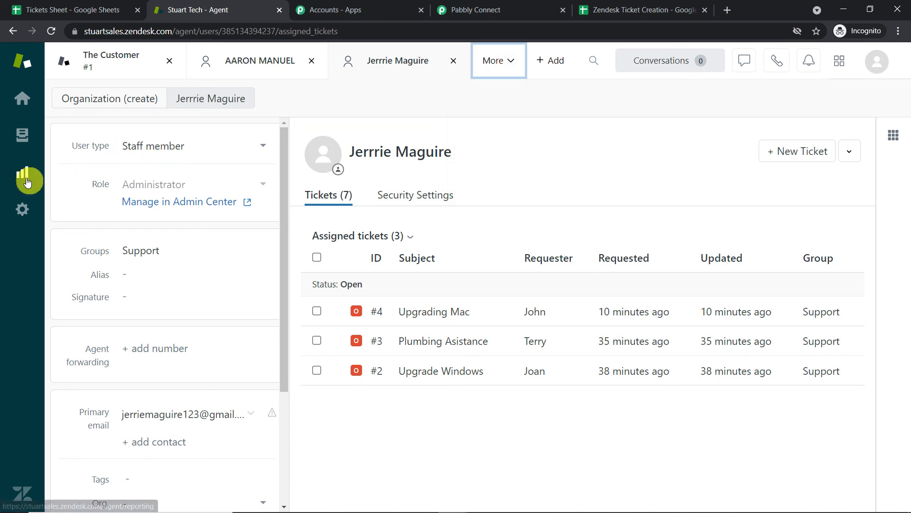
Show the All unsolved tickets view, which lists the new urgent 'VI rockets Failed' ticket.
{"action": "mouse_move", "coordinate": [126, 63]}
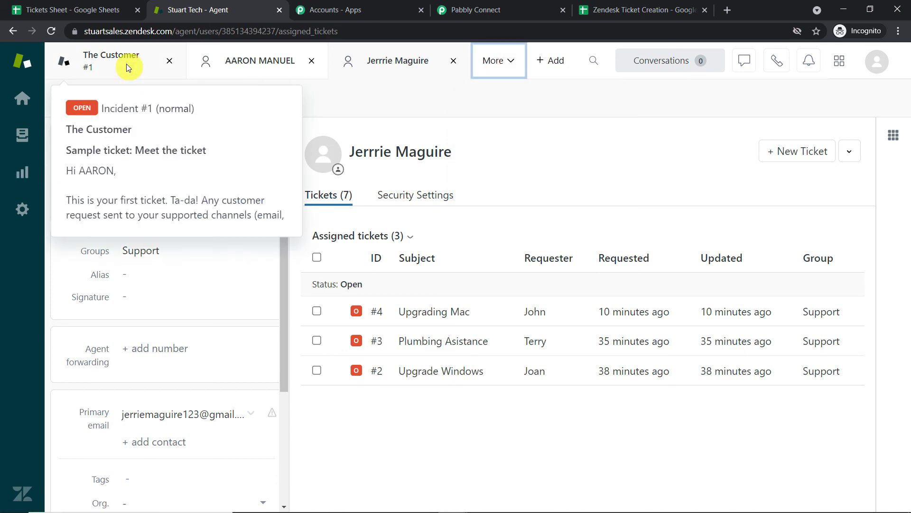
{"action": "left_click", "coordinate": [15, 137]}
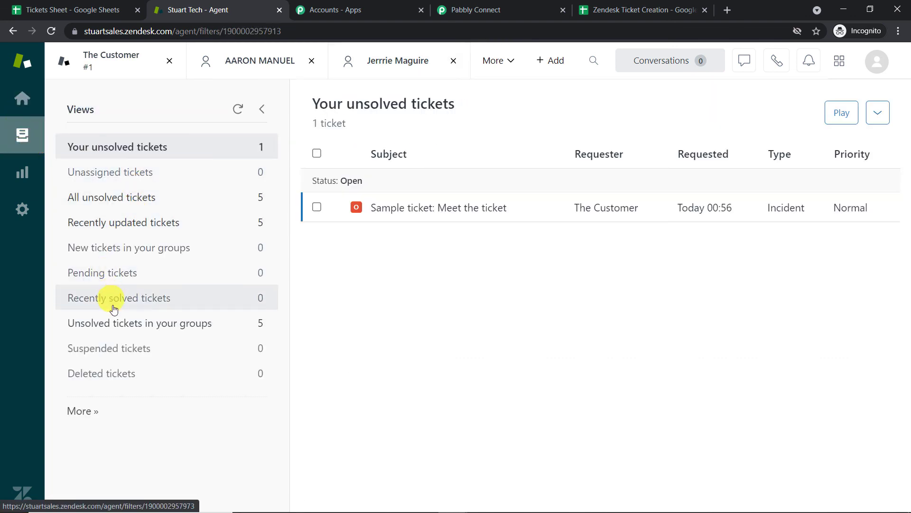
{"action": "left_click", "coordinate": [145, 201]}
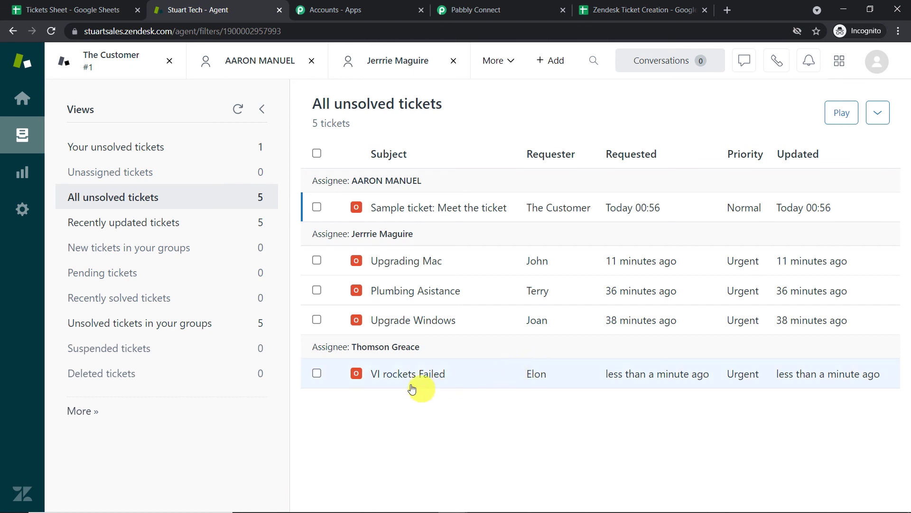
{"action": "mouse_move", "coordinate": [473, 383]}
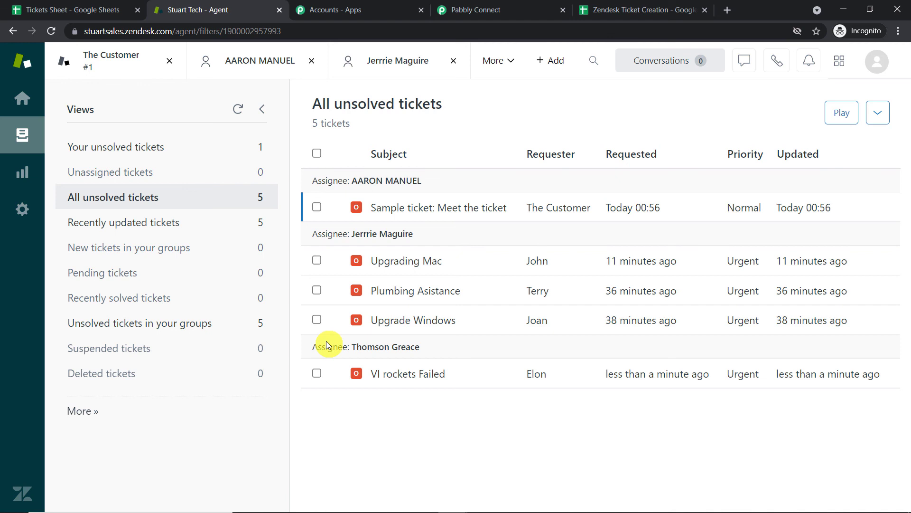
Collapse the Create Ticket action and Google Sheets trigger, then select the 'Google Sheets to Zendesk' title.
{"action": "left_click", "coordinate": [475, 9]}
{"action": "scroll", "coordinate": [617, 229], "scroll_direction": "up", "scroll_amount": 10}
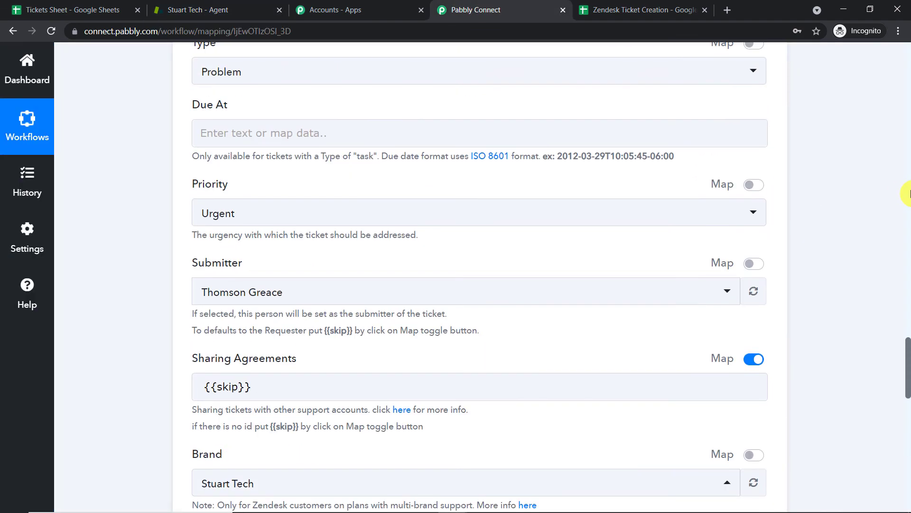
{"action": "scroll", "coordinate": [566, 236], "scroll_direction": "down", "scroll_amount": 12}
{"action": "scroll", "coordinate": [544, 235], "scroll_direction": "up", "scroll_amount": 6}
{"action": "scroll", "coordinate": [542, 232], "scroll_direction": "up", "scroll_amount": 13}
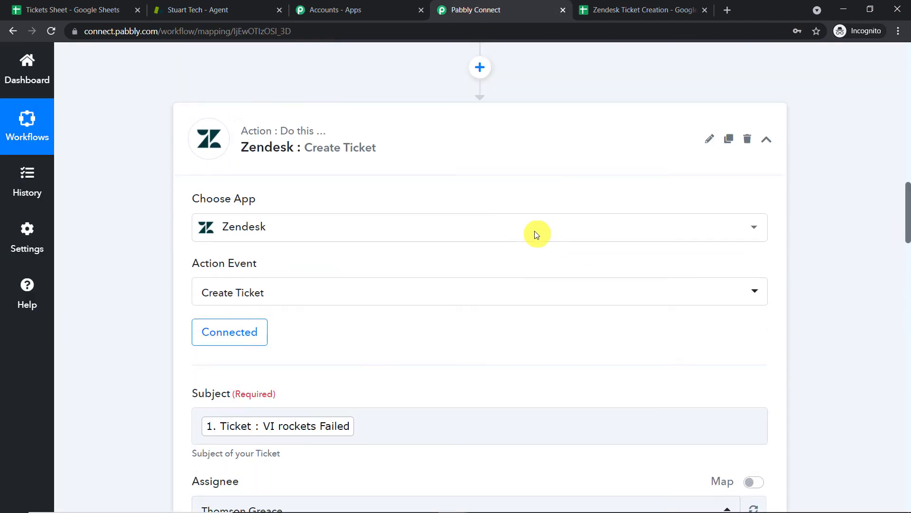
{"action": "left_click", "coordinate": [301, 350]}
{"action": "scroll", "coordinate": [906, 161], "scroll_direction": "up", "scroll_amount": 15}
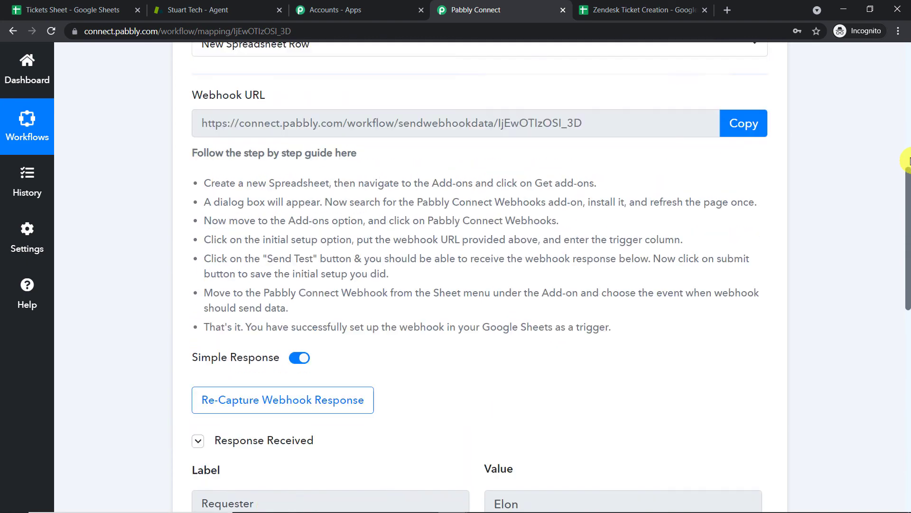
{"action": "left_click", "coordinate": [363, 230]}
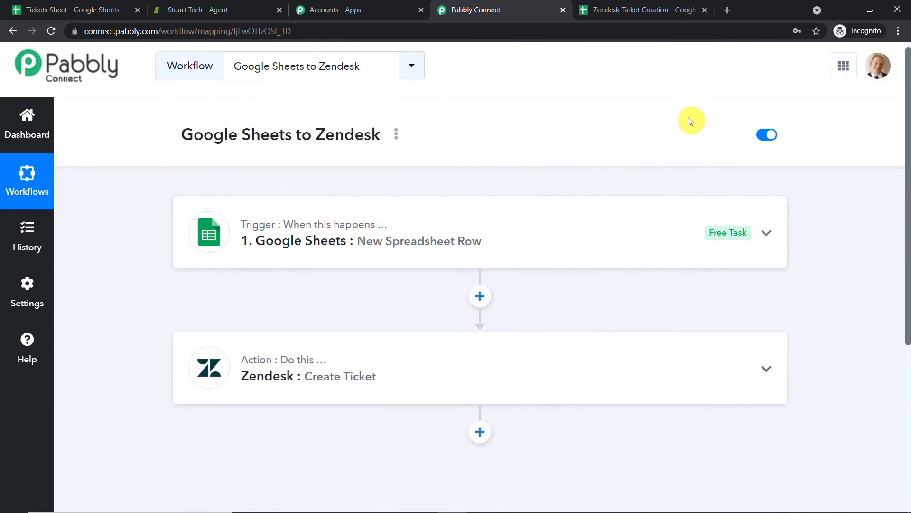
{"action": "scroll", "coordinate": [687, 118], "scroll_direction": "down", "scroll_amount": 1}
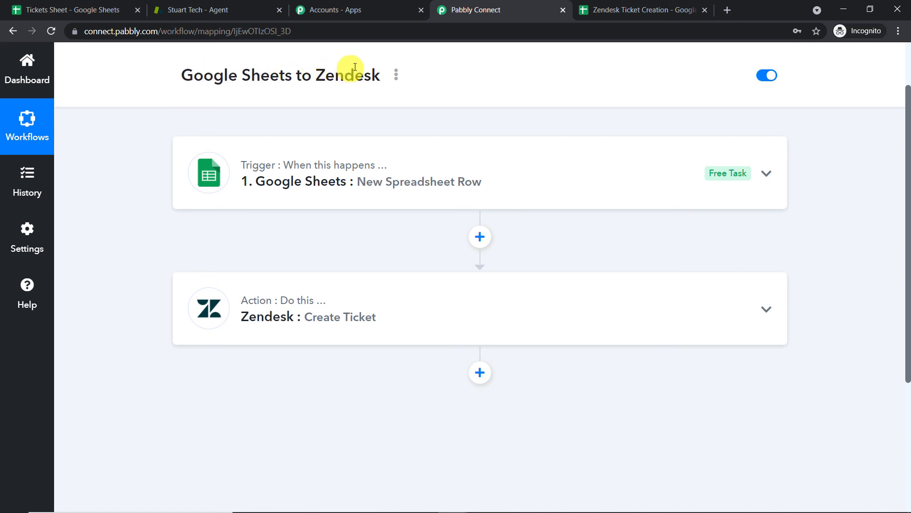
{"action": "triple_click", "coordinate": [384, 75]}
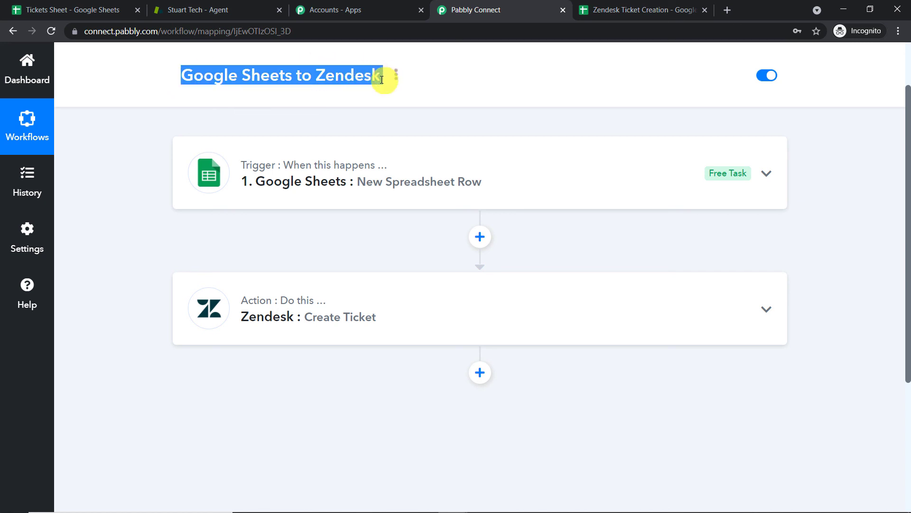